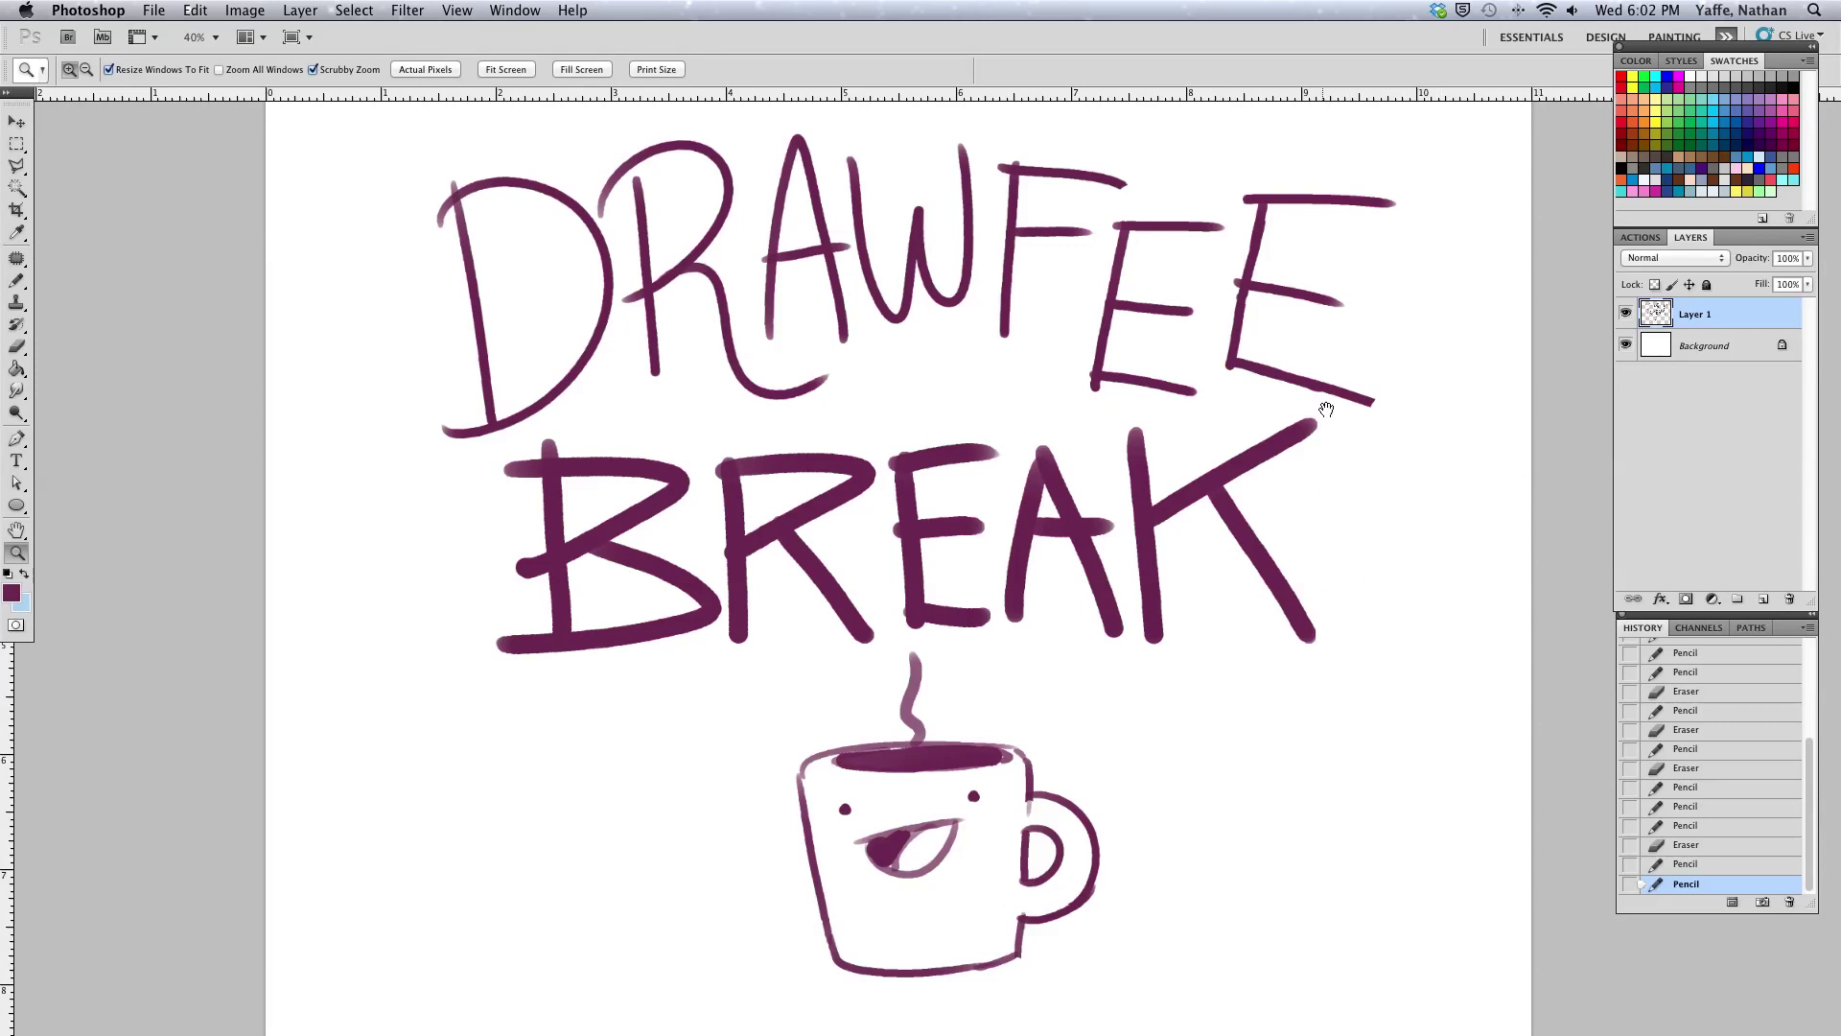
- Hide the Drawfee Break drawing on Layer 1 and add an empty Layer 2 above it
{"action": "left_click_drag", "start_coordinate": [1326, 409], "coordinate": [1322, 419]}
{"action": "left_click", "coordinate": [1625, 313]}
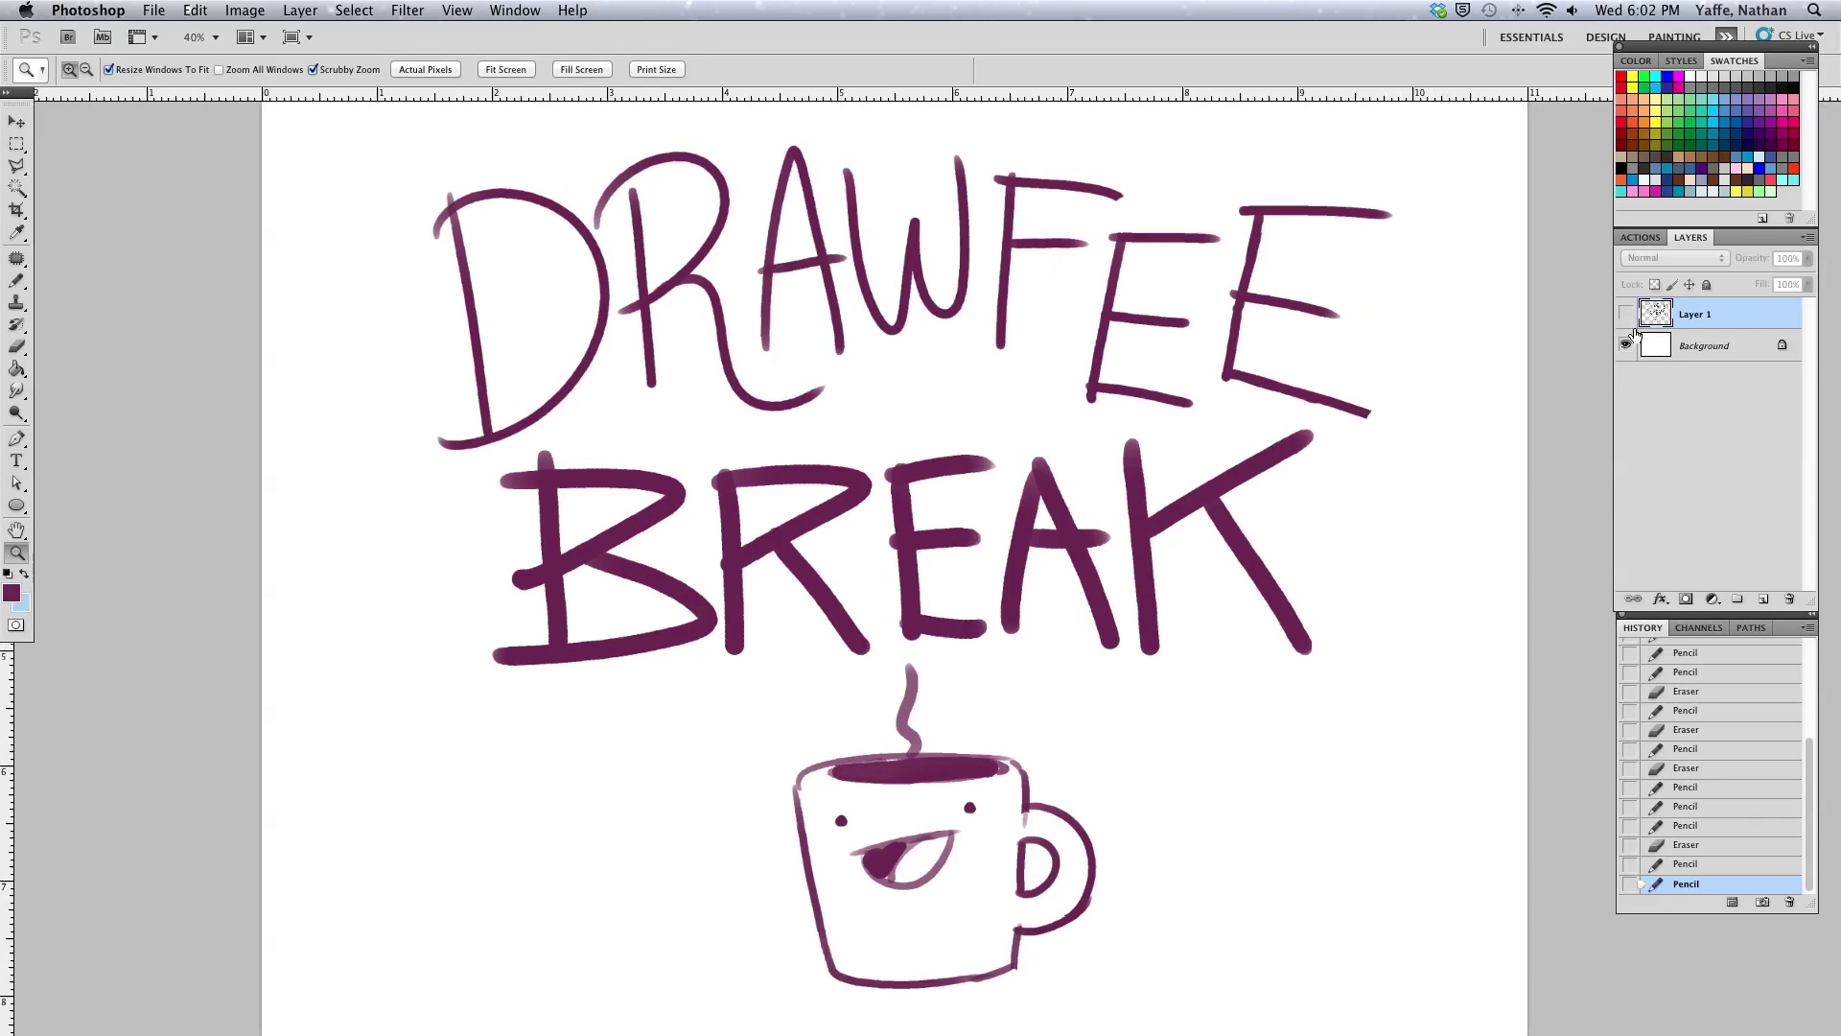
{"action": "left_click", "coordinate": [1764, 599]}
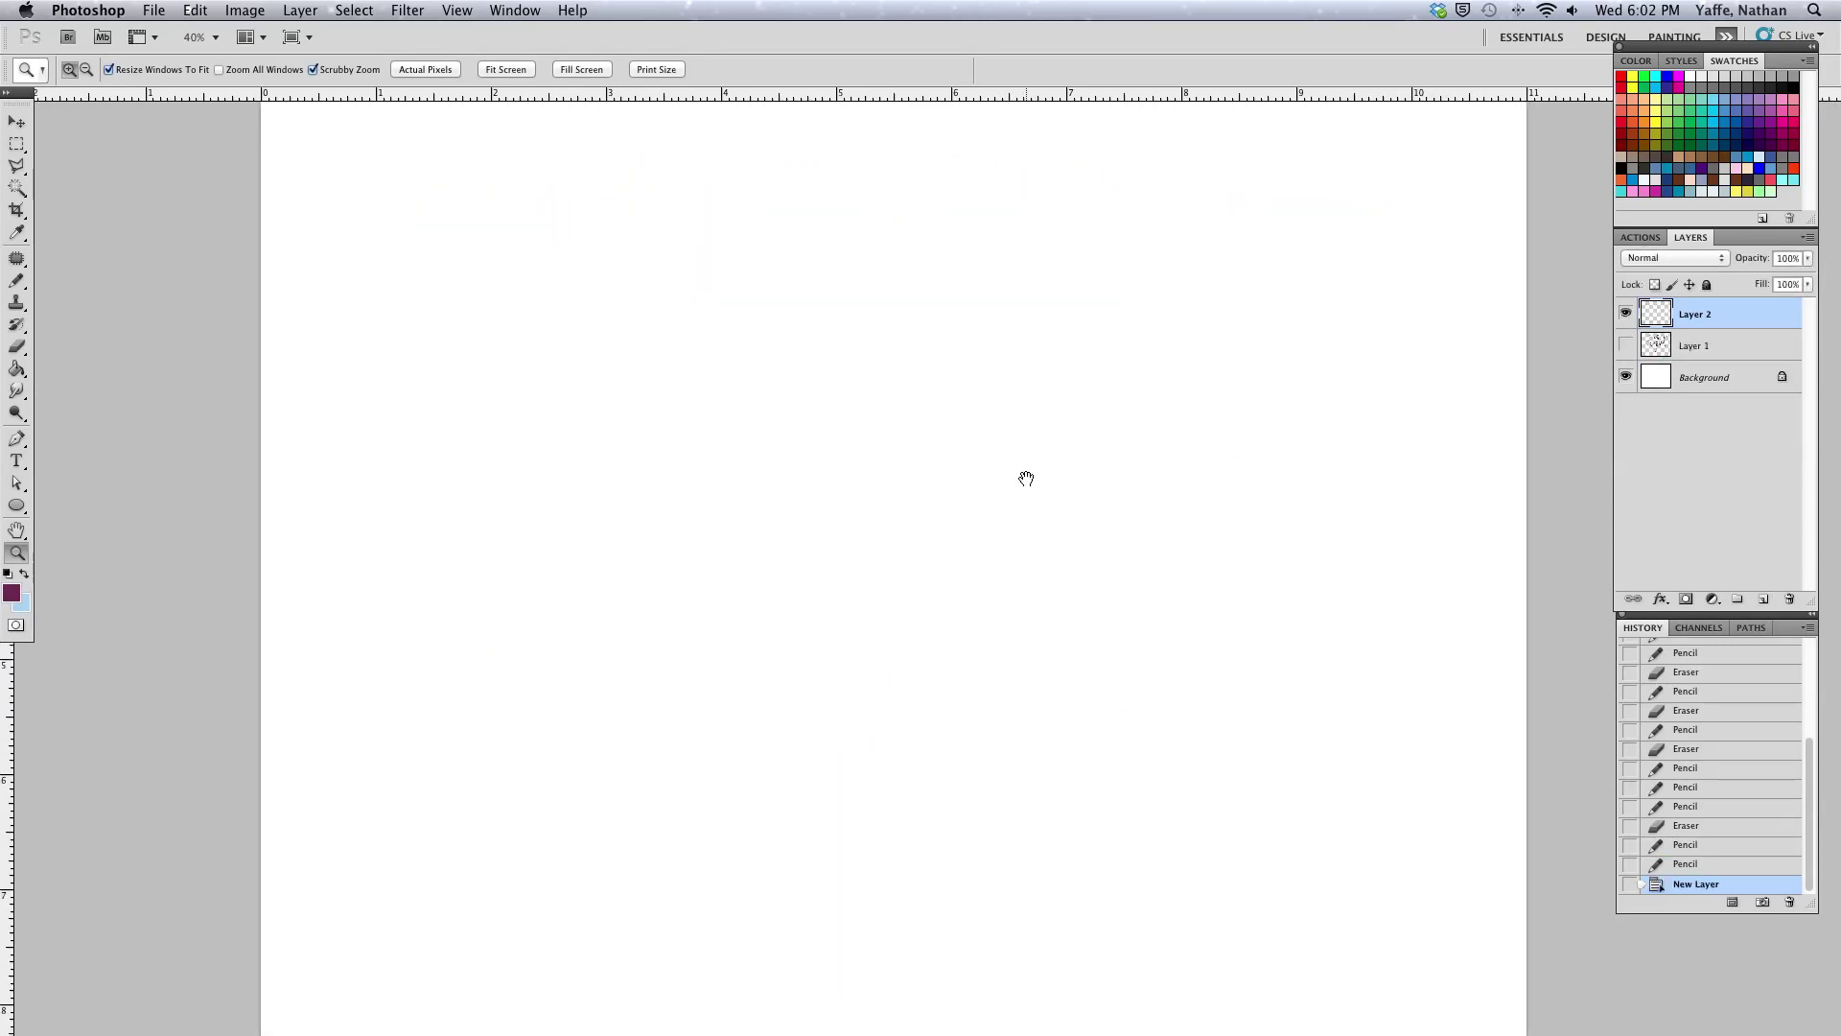
- With a size-20 purple pencil, draw the round head and both pointed ears
{"action": "key", "text": "b"}
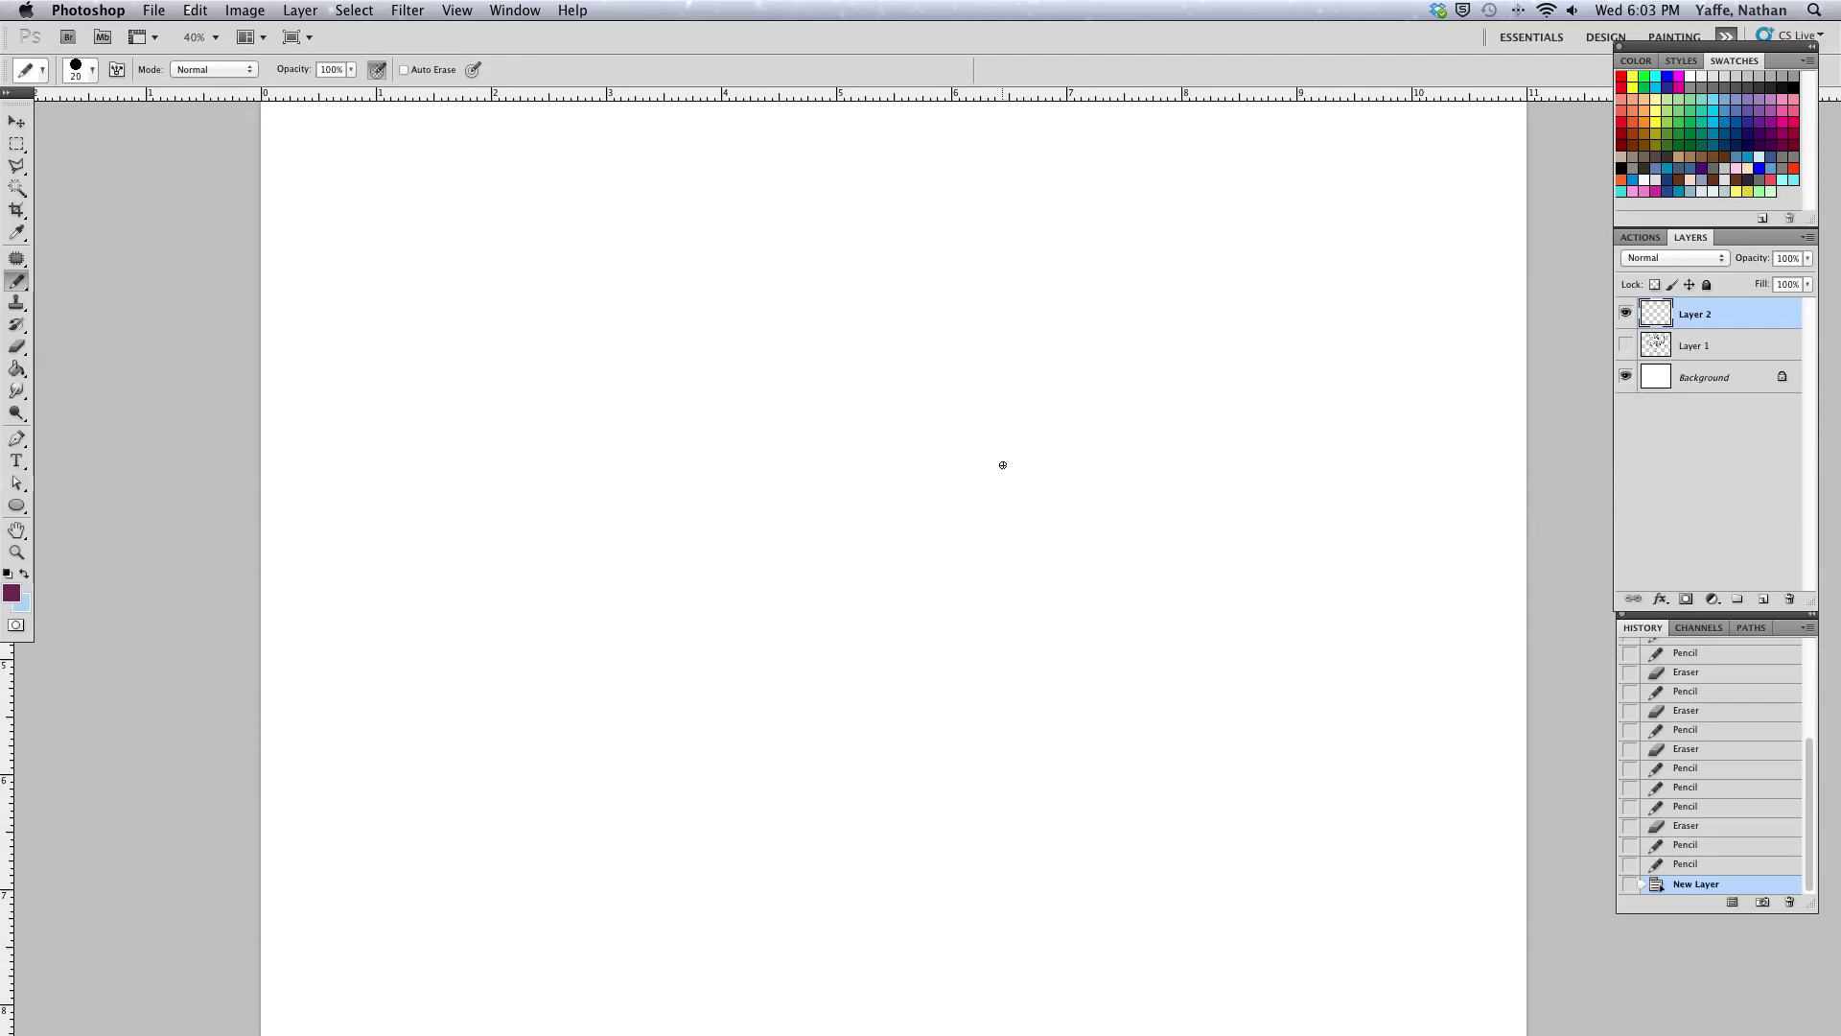
{"action": "key", "text": "bracketleft"}
{"action": "key", "text": "bracketright"}
{"action": "mouse_move", "coordinate": [716, 342]}
{"action": "left_mouse_down"}
{"action": "mouse_move", "coordinate": [728, 228]}
{"action": "mouse_move", "coordinate": [750, 316]}
{"action": "mouse_move", "coordinate": [638, 414]}
{"action": "mouse_move", "coordinate": [657, 537]}
{"action": "mouse_move", "coordinate": [748, 570]}
{"action": "left_mouse_up"}
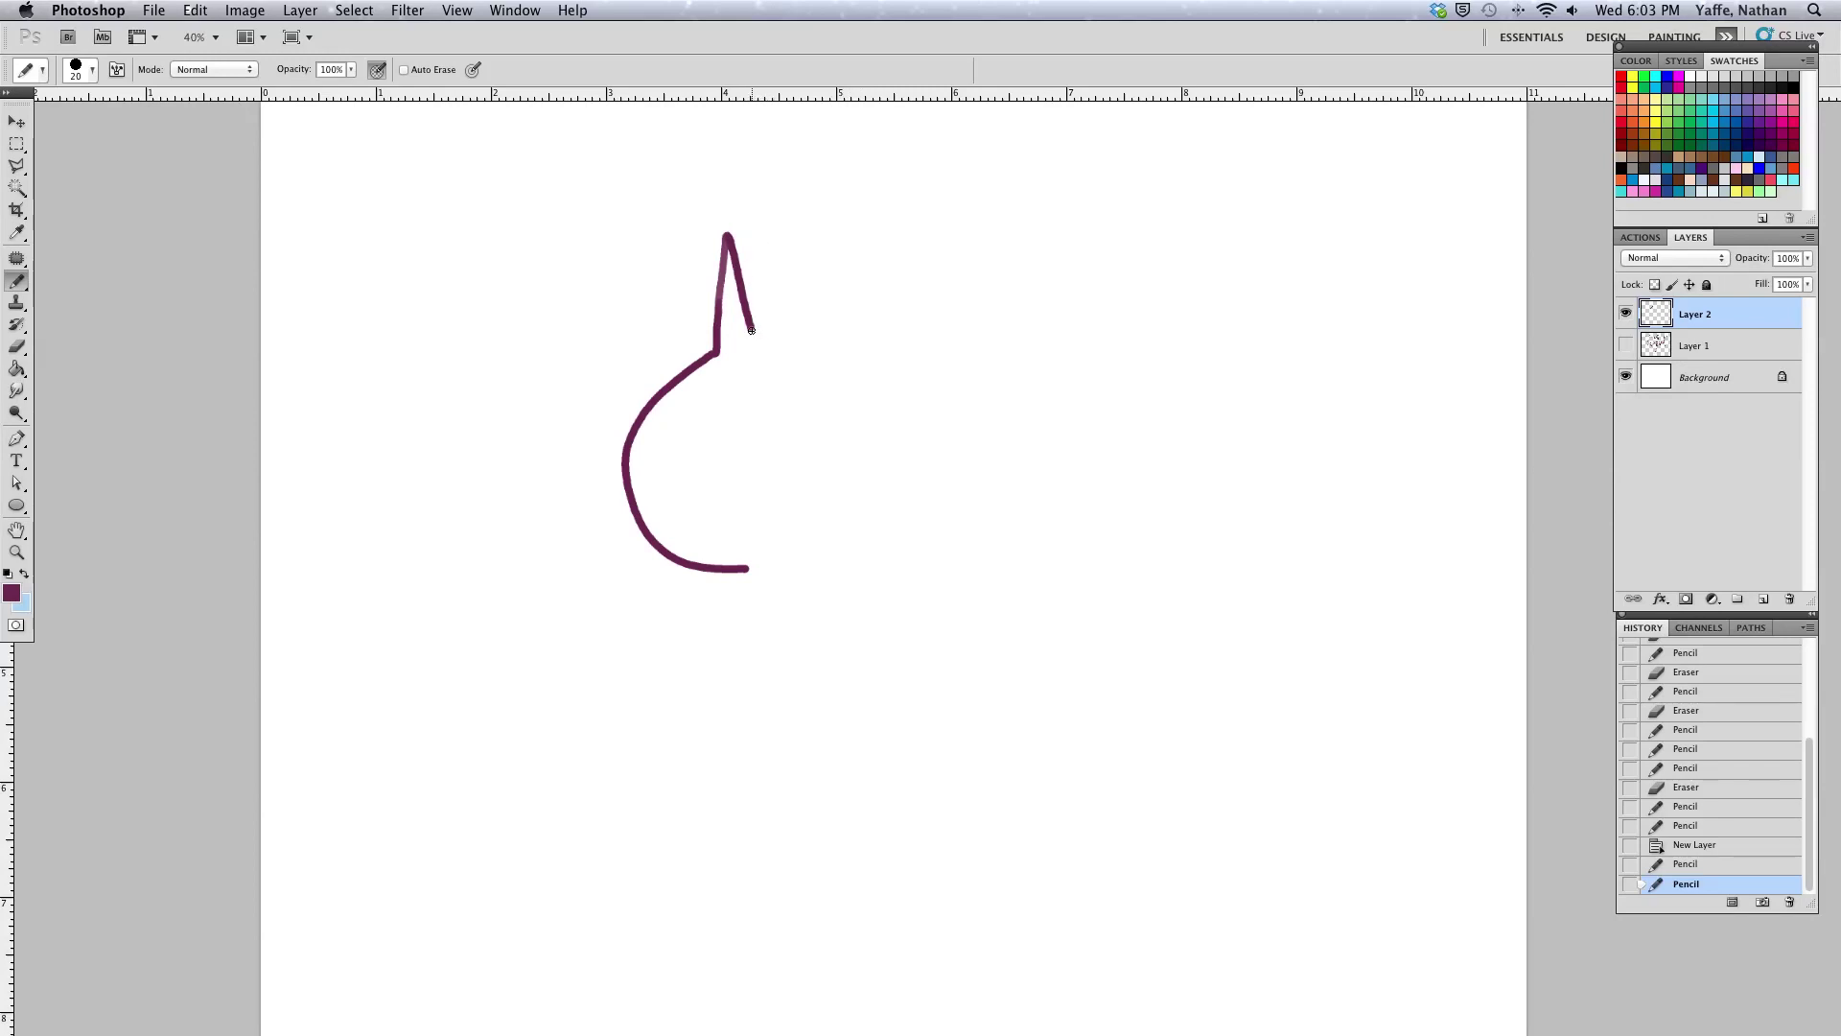
{"action": "mouse_move", "coordinate": [750, 330]}
{"action": "left_mouse_down"}
{"action": "mouse_move", "coordinate": [848, 324]}
{"action": "mouse_move", "coordinate": [870, 257]}
{"action": "mouse_move", "coordinate": [898, 351]}
{"action": "mouse_move", "coordinate": [957, 439]}
{"action": "mouse_move", "coordinate": [879, 580]}
{"action": "left_mouse_up"}
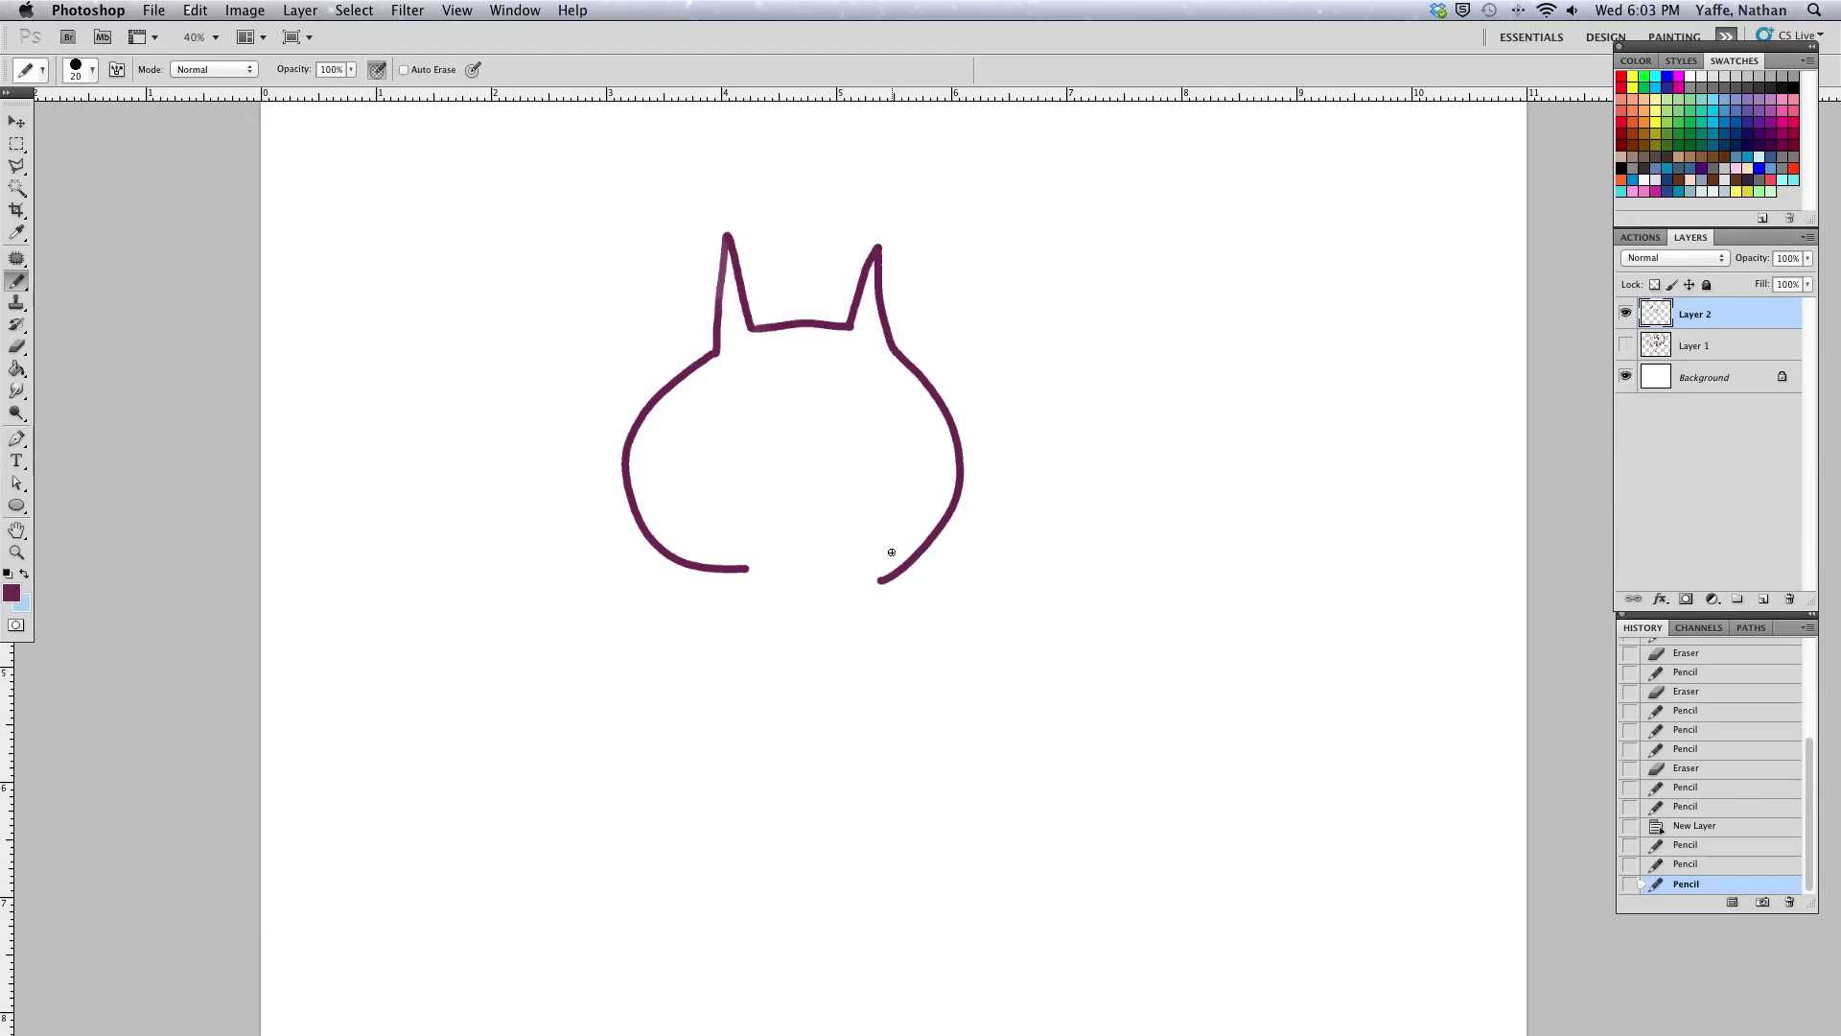
- Draw the back line curving down the left side of the body
{"action": "scroll", "coordinate": [825, 596], "scroll_direction": "right", "scroll_amount": 1}
{"action": "scroll", "coordinate": [826, 596], "scroll_direction": "up", "scroll_amount": 1}
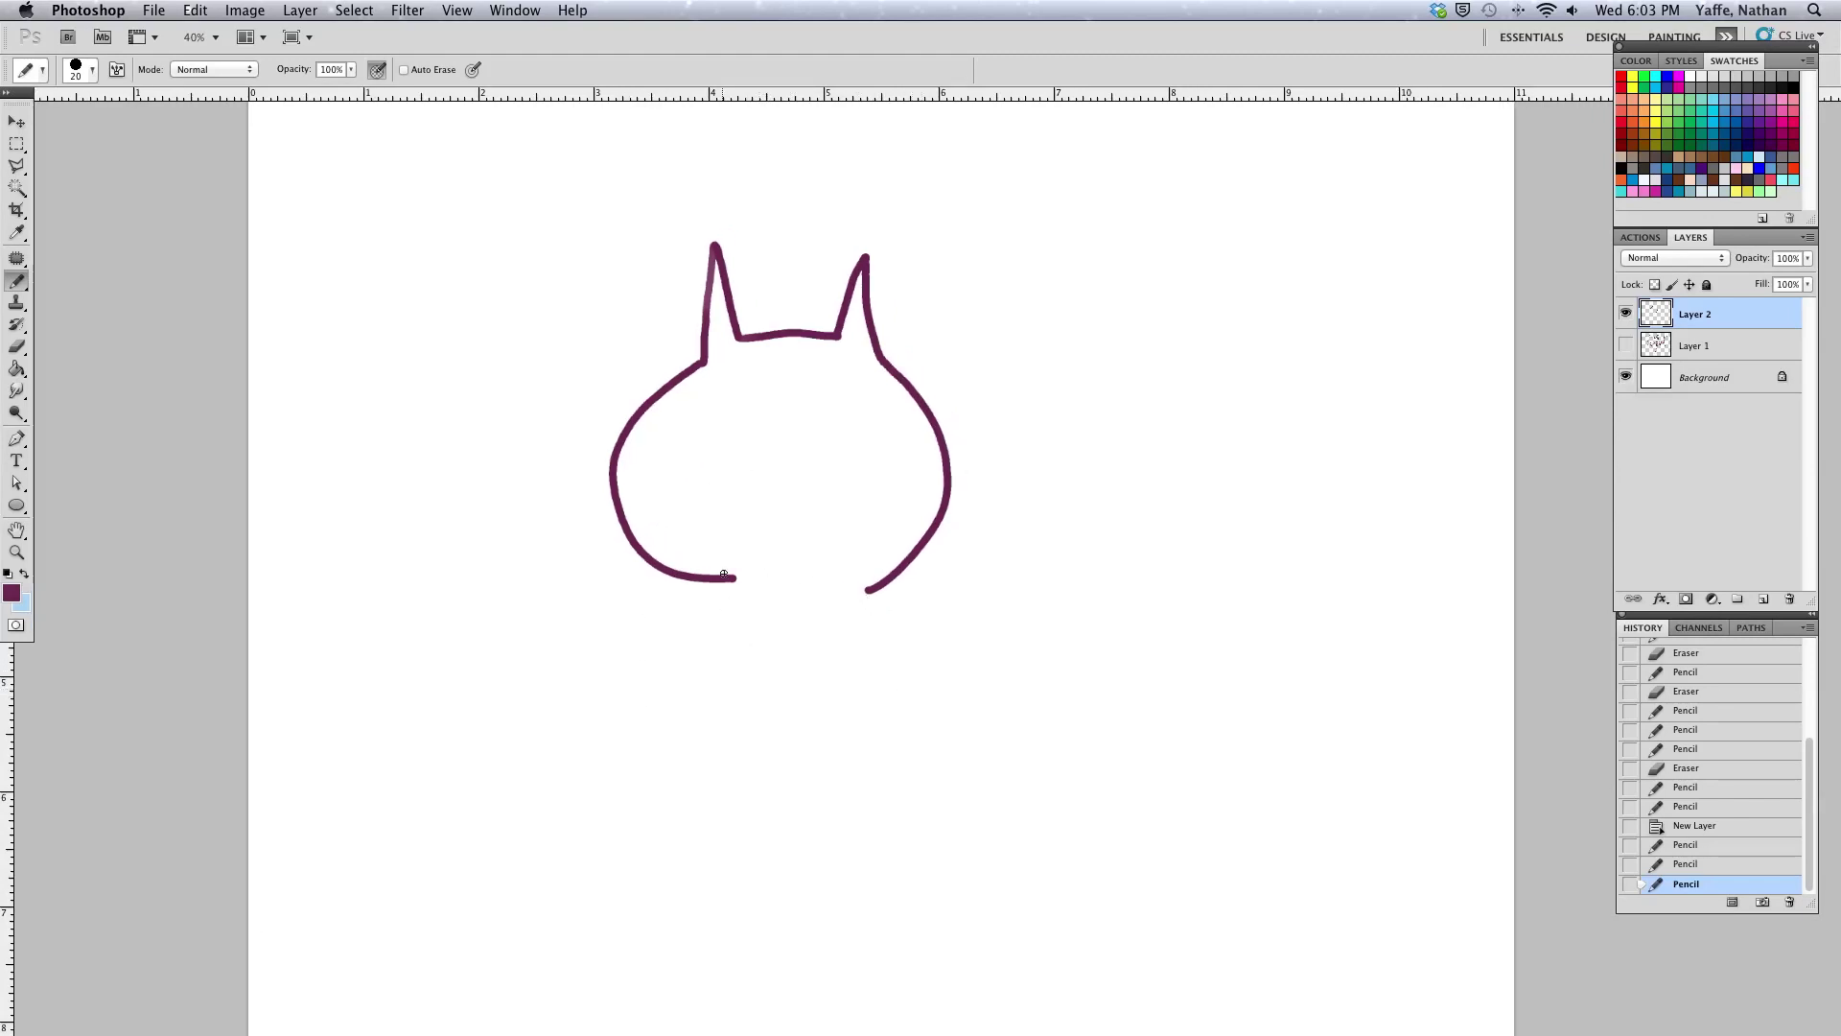
{"action": "mouse_move", "coordinate": [726, 579]}
{"action": "left_mouse_down"}
{"action": "mouse_move", "coordinate": [641, 577]}
{"action": "mouse_move", "coordinate": [539, 608]}
{"action": "mouse_move", "coordinate": [414, 834]}
{"action": "mouse_move", "coordinate": [465, 971]}
{"action": "left_mouse_up"}
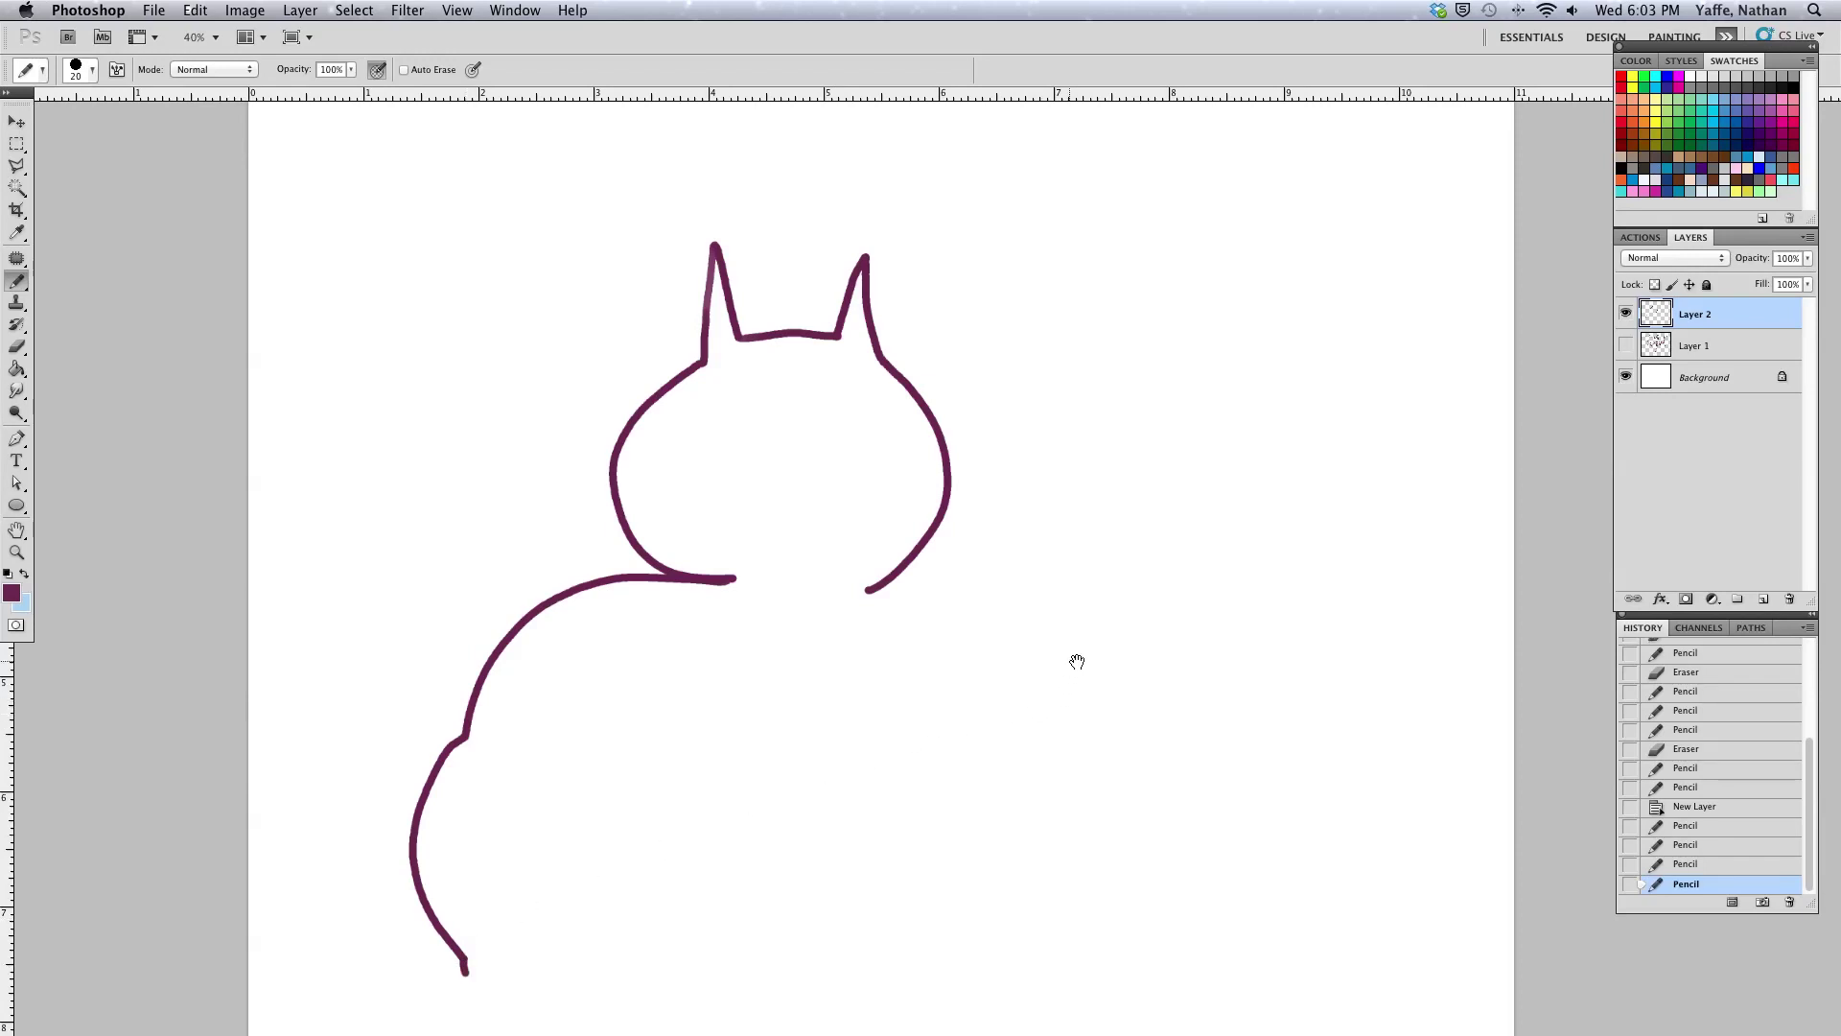
- Move the drawing up and pencil the belly line along the bottom into a tail
{"action": "key", "text": "space"}
{"action": "left_click_drag", "start_coordinate": [1073, 658], "coordinate": [1118, 546]}
{"action": "key", "text": "a"}
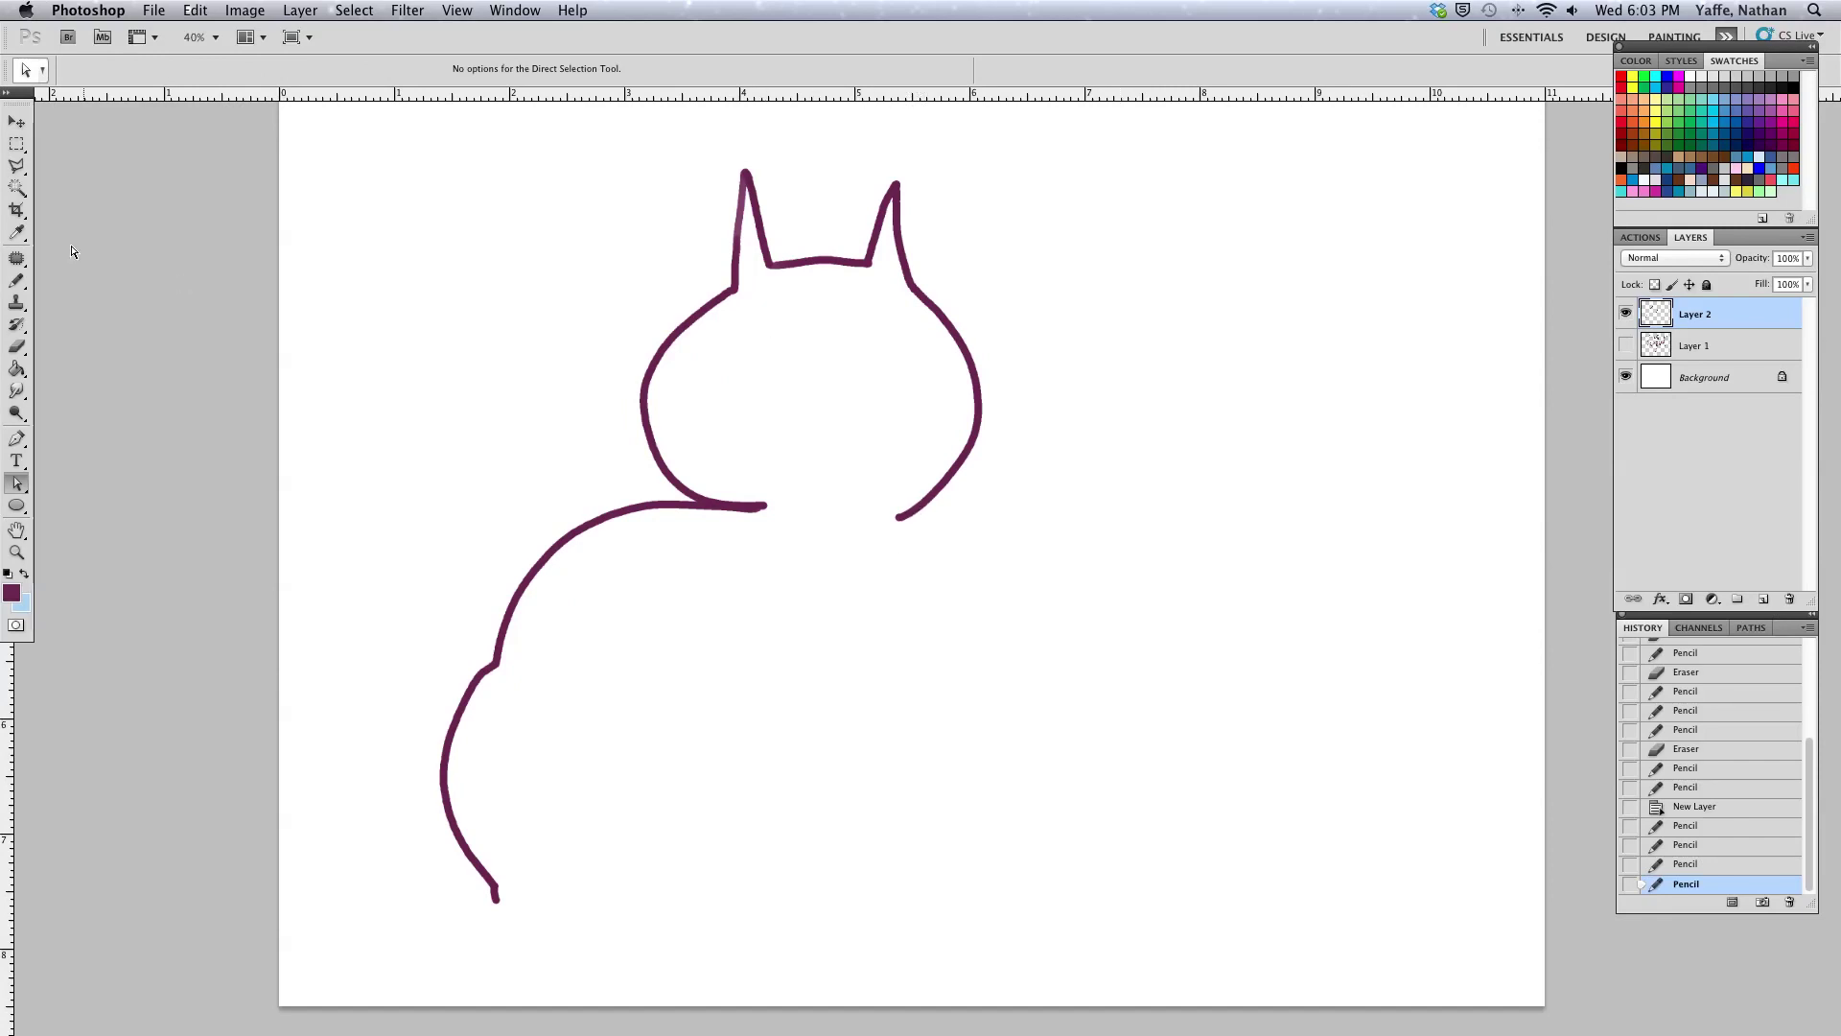
{"action": "left_click", "coordinate": [21, 283]}
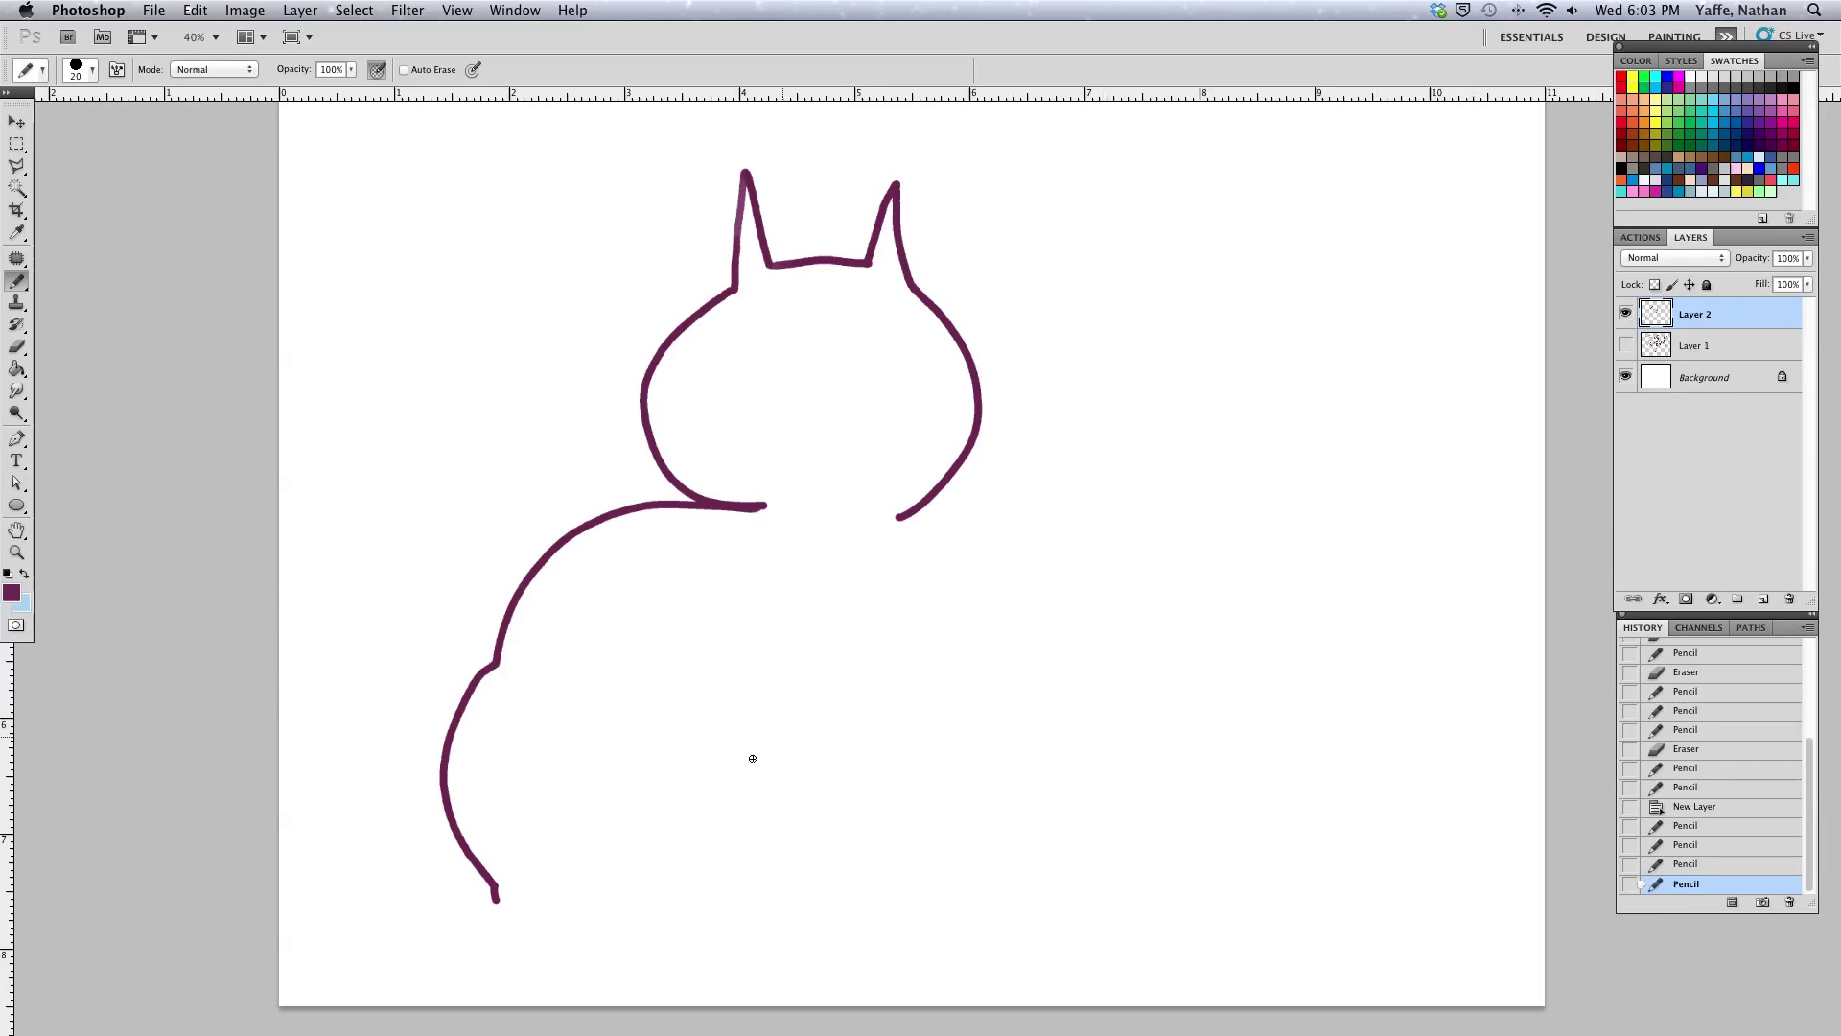
{"action": "mouse_move", "coordinate": [497, 891]}
{"action": "left_mouse_down"}
{"action": "mouse_move", "coordinate": [538, 953]}
{"action": "mouse_move", "coordinate": [909, 927]}
{"action": "mouse_move", "coordinate": [1447, 946]}
{"action": "mouse_move", "coordinate": [1474, 908]}
{"action": "mouse_move", "coordinate": [1237, 856]}
{"action": "mouse_move", "coordinate": [963, 866]}
{"action": "left_mouse_up"}
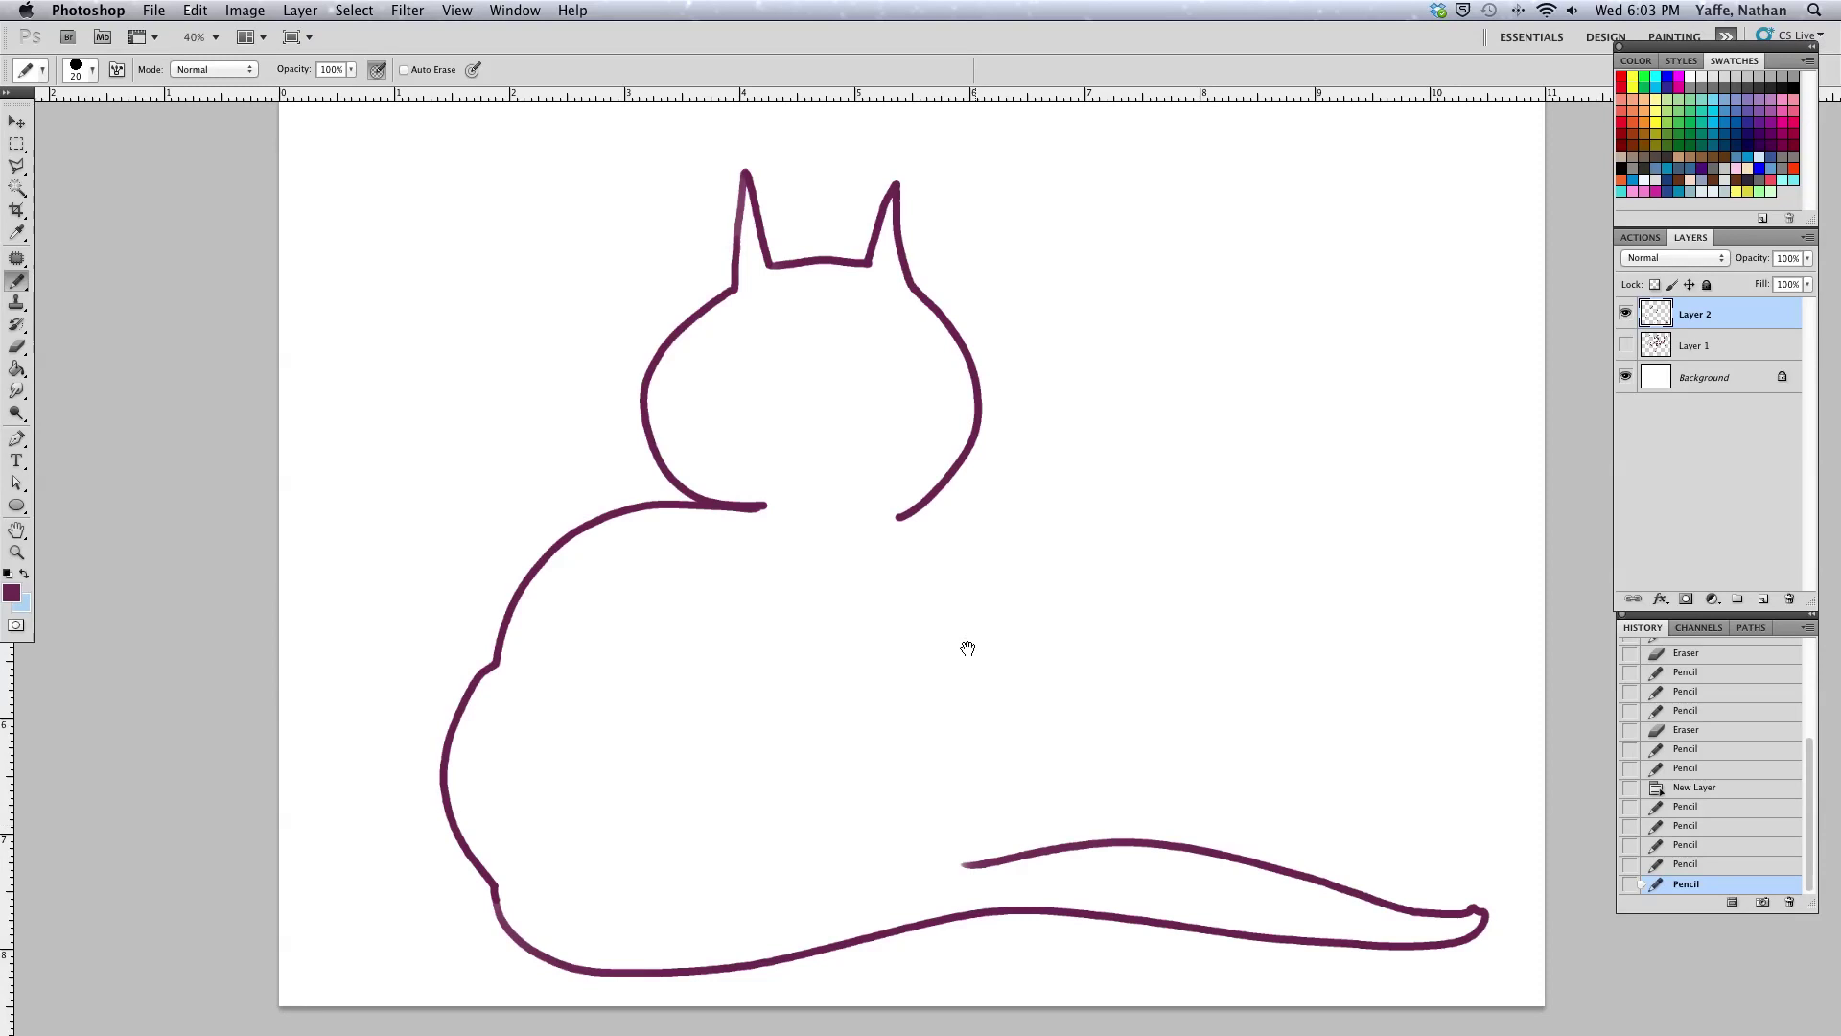
- Draw the tail's upper edge back to the body and add the oval mouth
{"action": "scroll", "coordinate": [944, 806], "scroll_direction": "down", "scroll_amount": 1}
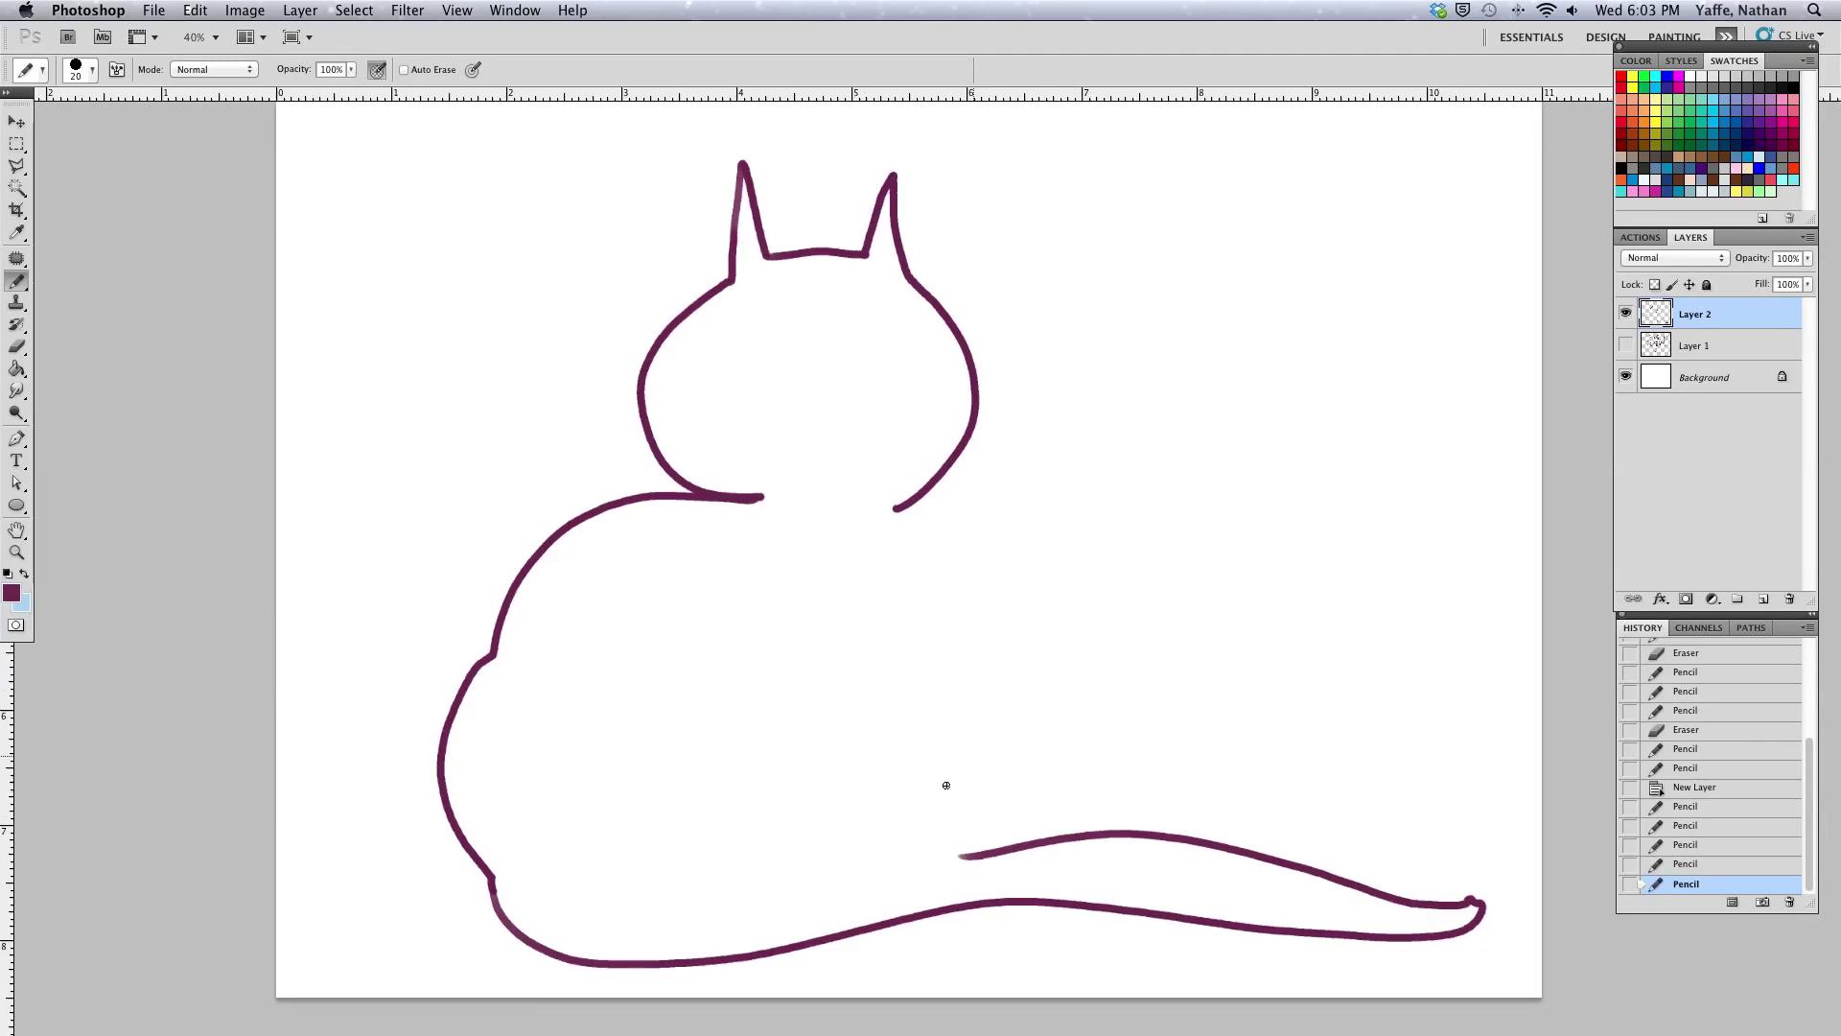
{"action": "mouse_move", "coordinate": [962, 854]}
{"action": "left_mouse_down"}
{"action": "mouse_move", "coordinate": [847, 787]}
{"action": "mouse_move", "coordinate": [738, 771]}
{"action": "mouse_move", "coordinate": [641, 779]}
{"action": "left_mouse_up"}
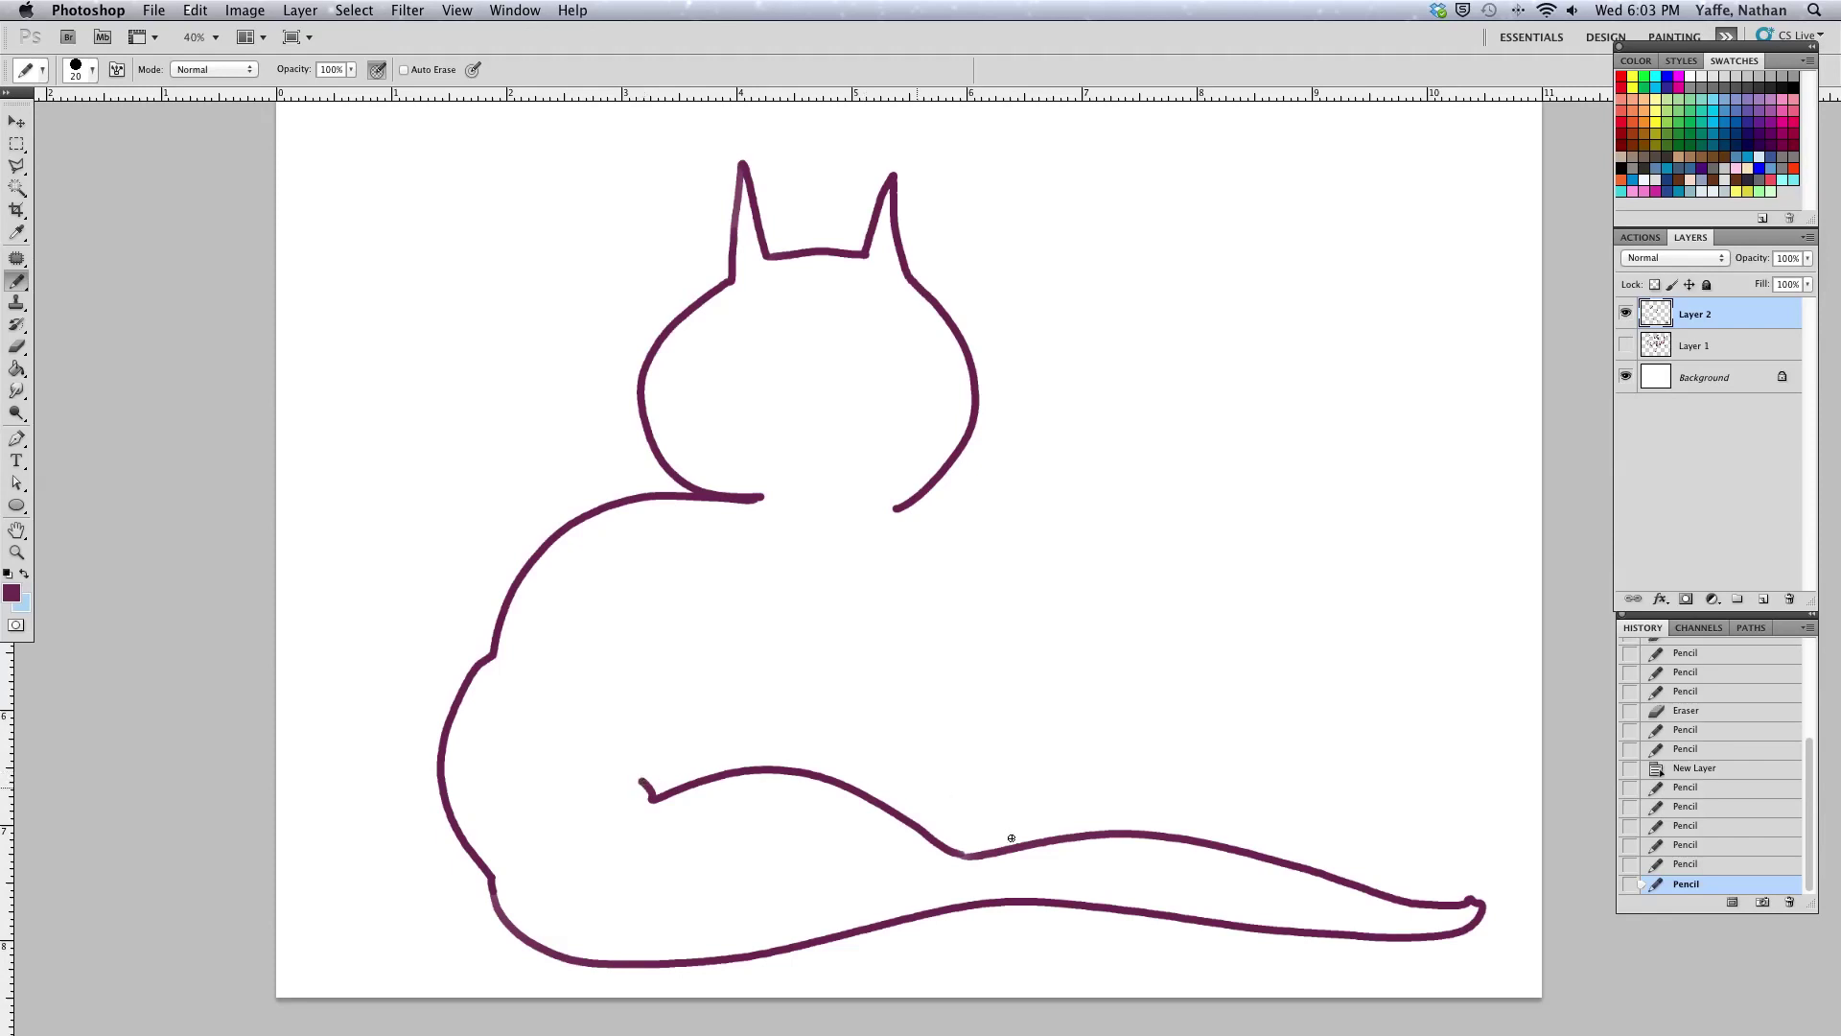
{"action": "key", "text": "super+alt+z"}
{"action": "key", "text": "super+alt+z"}
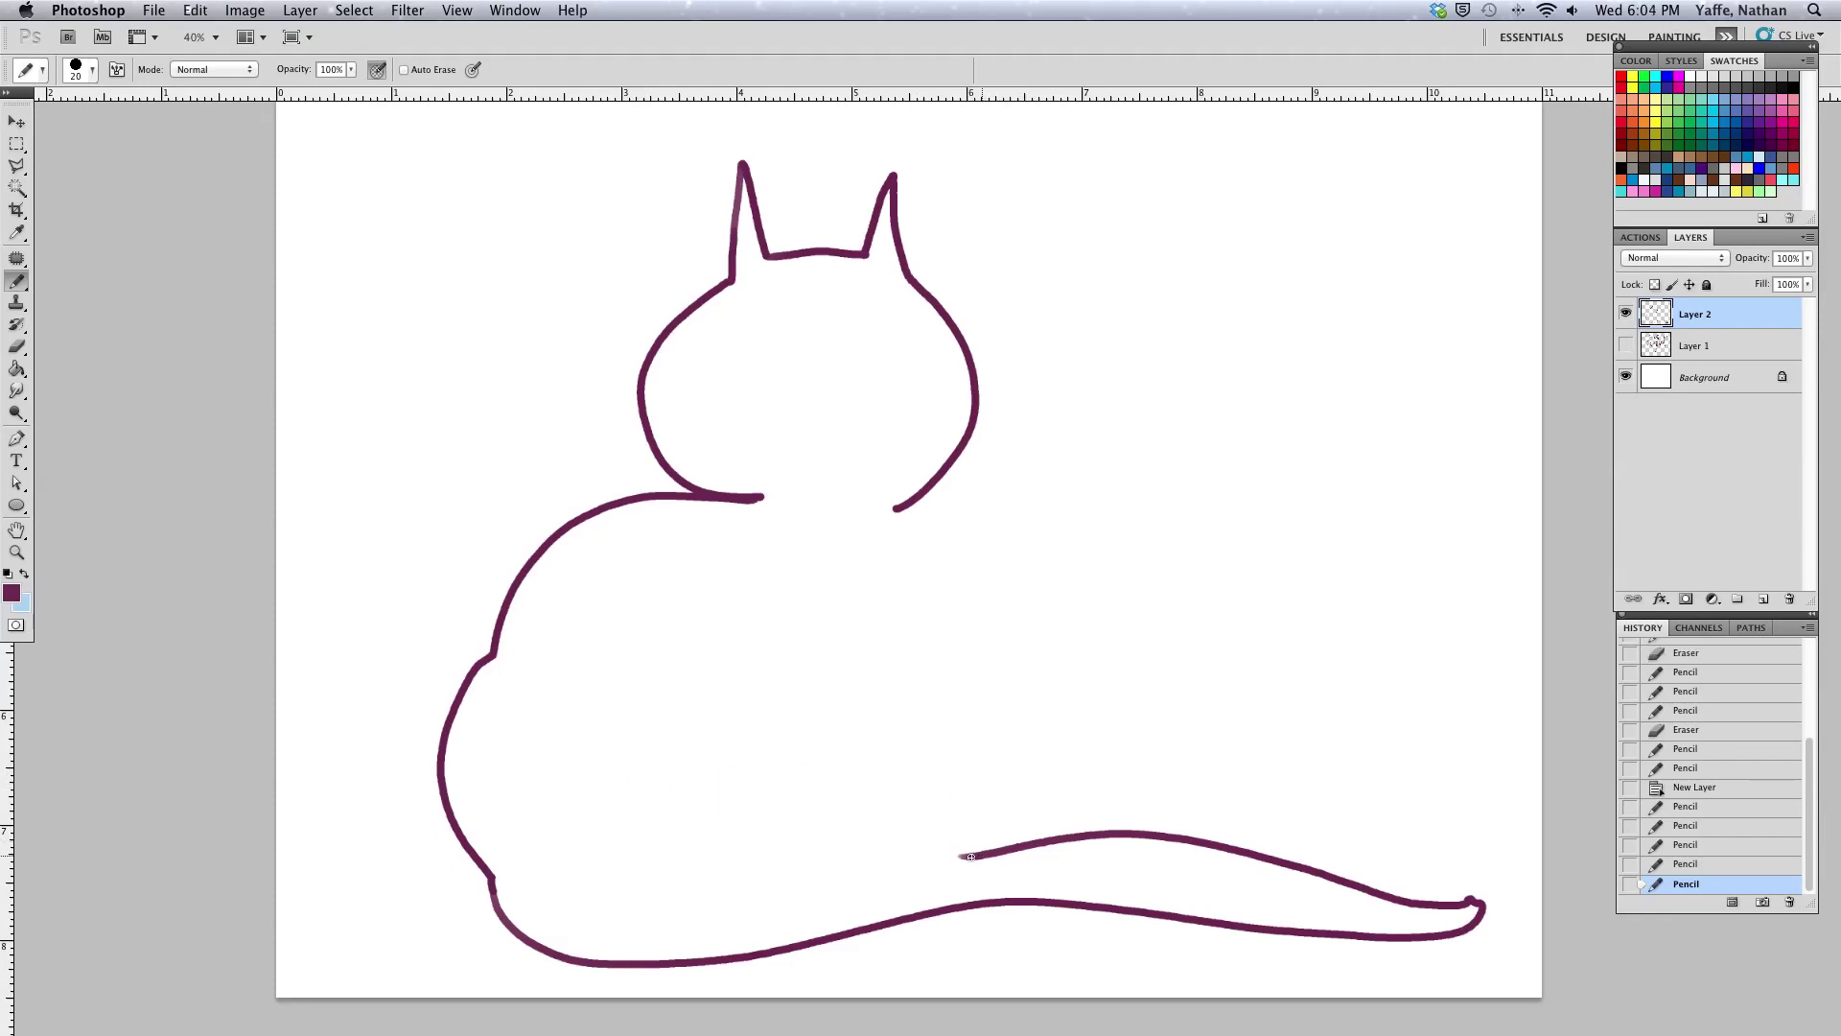
{"action": "mouse_move", "coordinate": [967, 856]}
{"action": "left_mouse_down"}
{"action": "mouse_move", "coordinate": [799, 785]}
{"action": "mouse_move", "coordinate": [614, 803]}
{"action": "left_mouse_up"}
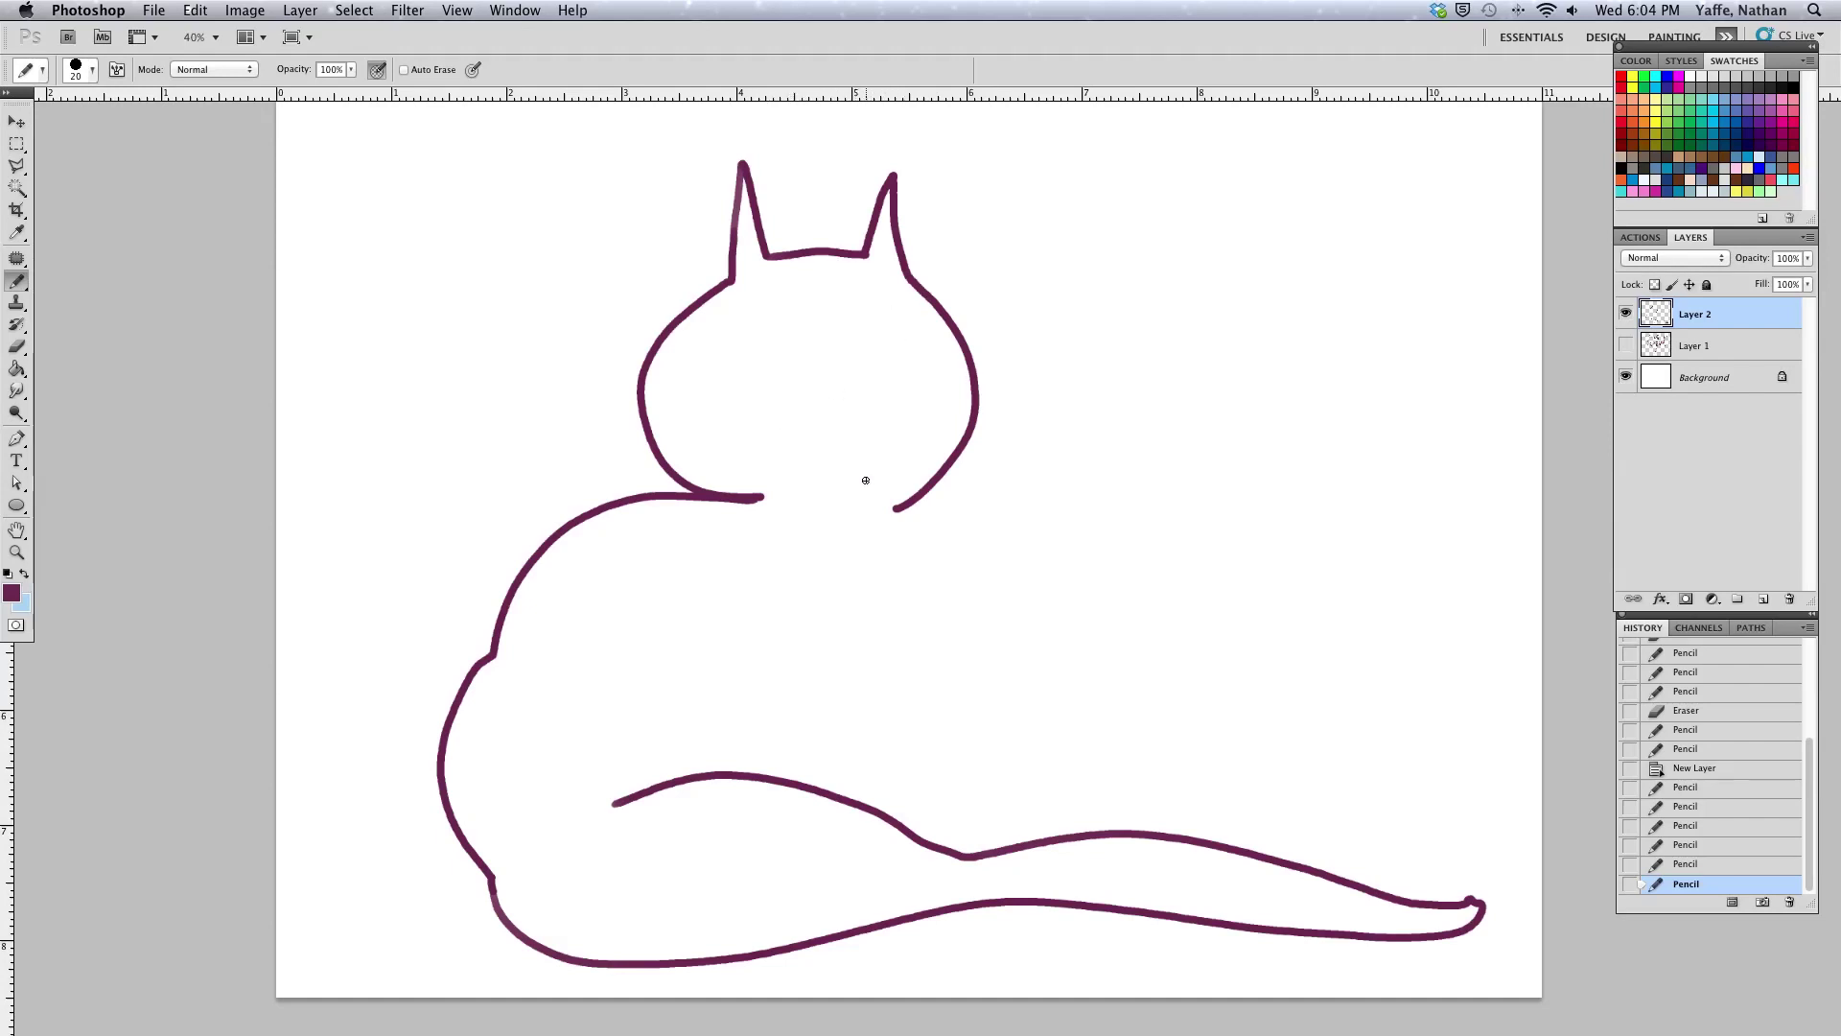
{"action": "mouse_move", "coordinate": [869, 478]}
{"action": "left_mouse_down"}
{"action": "mouse_move", "coordinate": [756, 464]}
{"action": "mouse_move", "coordinate": [712, 428]}
{"action": "mouse_move", "coordinate": [767, 392]}
{"action": "mouse_move", "coordinate": [851, 410]}
{"action": "mouse_move", "coordinate": [904, 439]}
{"action": "mouse_move", "coordinate": [906, 469]}
{"action": "mouse_move", "coordinate": [853, 476]}
{"action": "left_mouse_up"}
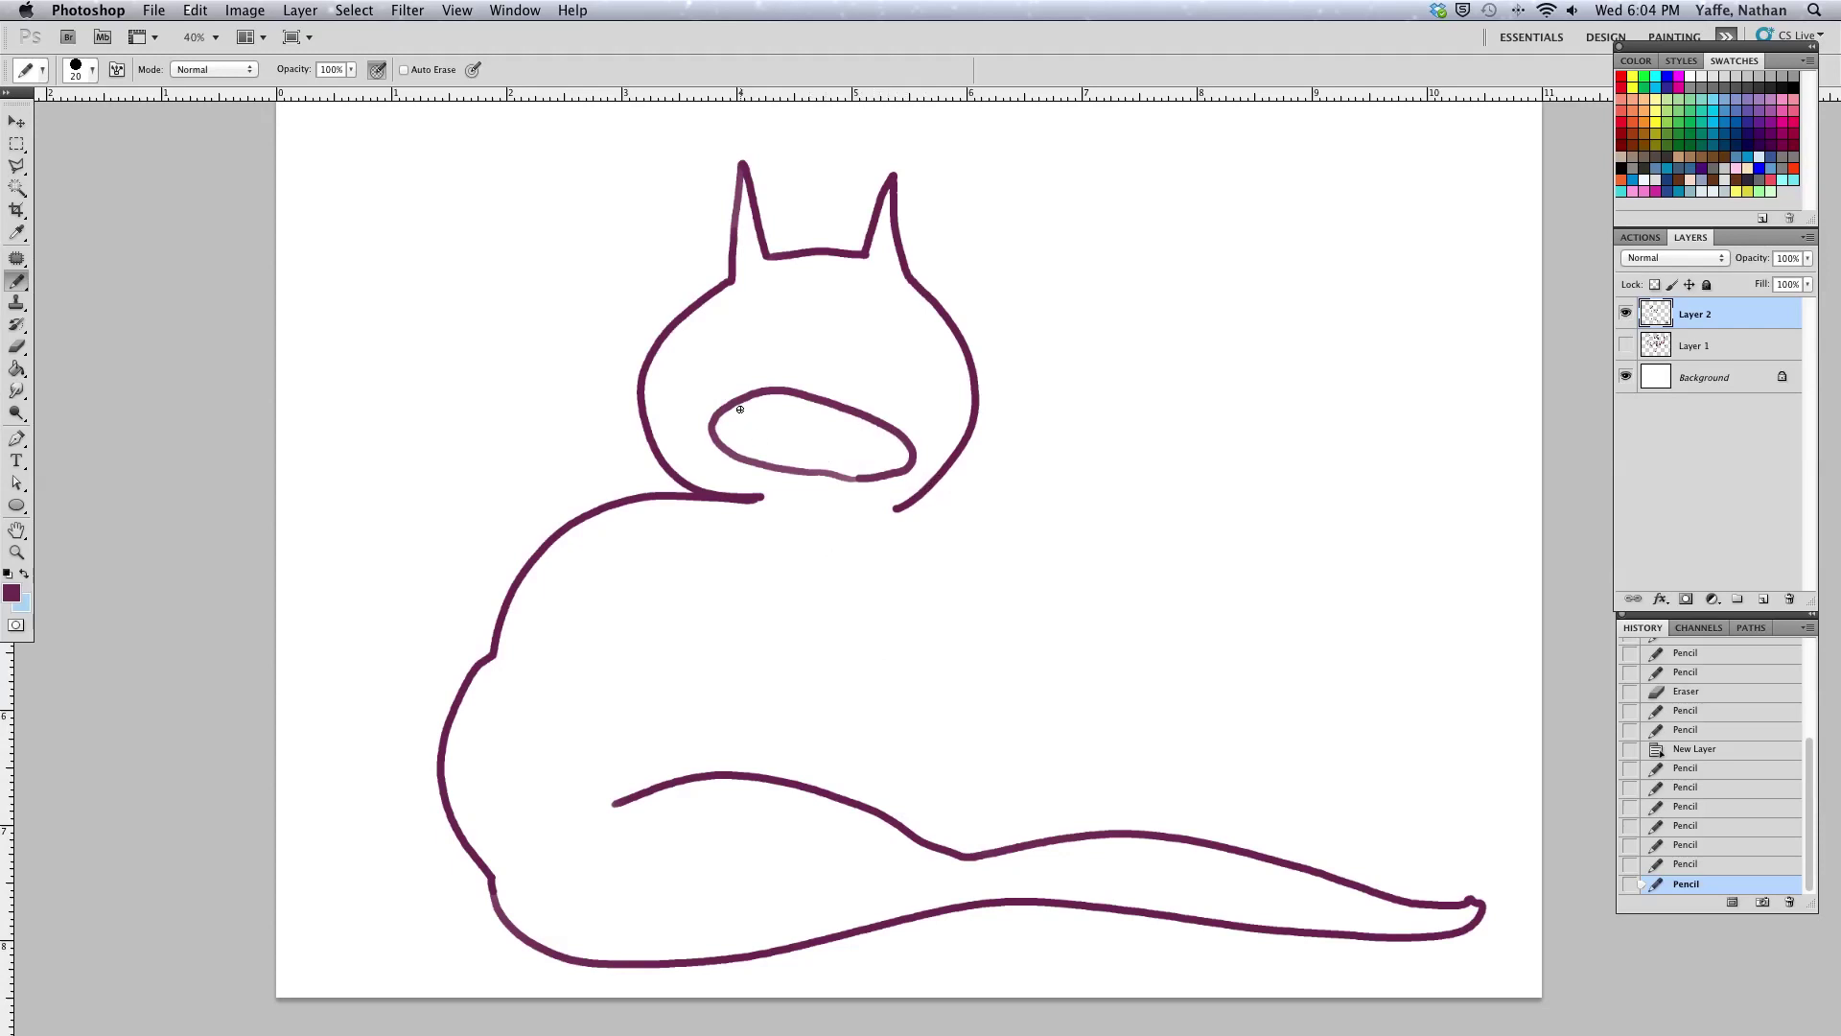
- Draw an inner line across the mouth and a right arm ending in a thumbs-up hand
{"action": "left_click_drag", "start_coordinate": [740, 399], "coordinate": [871, 420]}
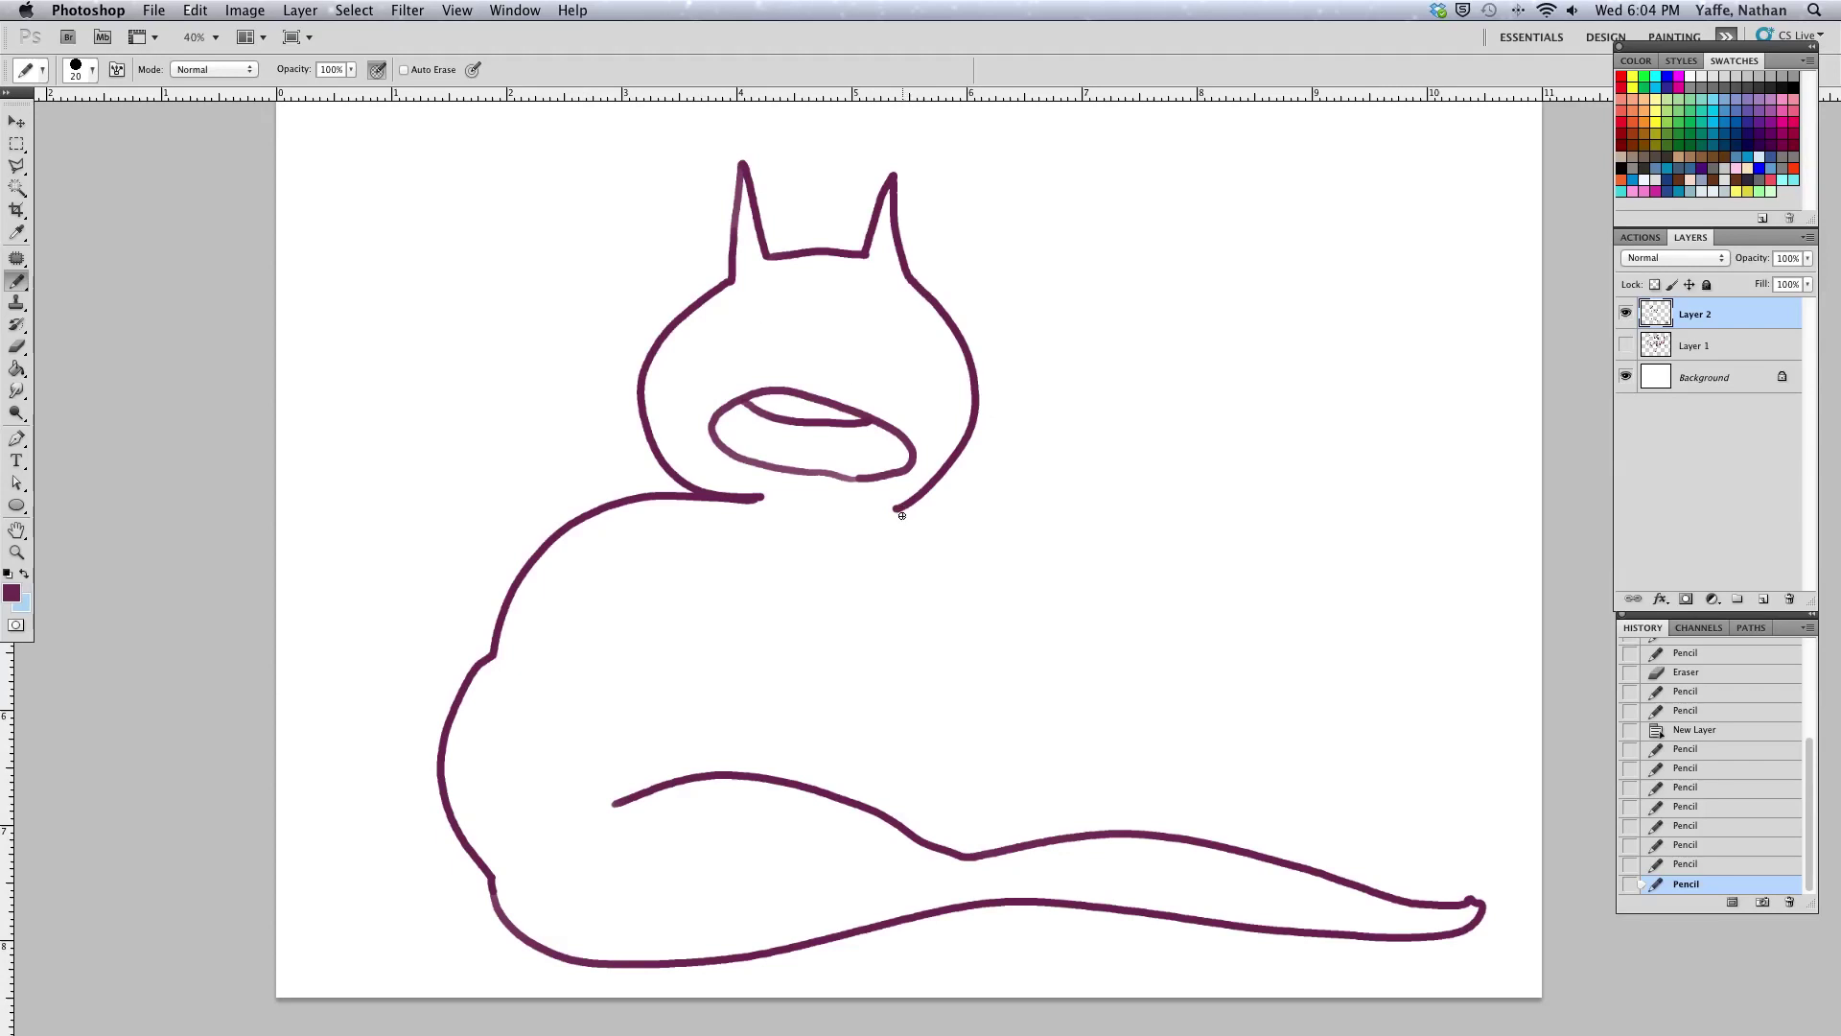
{"action": "mouse_move", "coordinate": [897, 511]}
{"action": "left_mouse_down"}
{"action": "mouse_move", "coordinate": [947, 569]}
{"action": "mouse_move", "coordinate": [1044, 594]}
{"action": "mouse_move", "coordinate": [1128, 591]}
{"action": "mouse_move", "coordinate": [1129, 539]}
{"action": "mouse_move", "coordinate": [1156, 581]}
{"action": "mouse_move", "coordinate": [1197, 593]}
{"action": "mouse_move", "coordinate": [1190, 658]}
{"action": "mouse_move", "coordinate": [1150, 670]}
{"action": "mouse_move", "coordinate": [1022, 665]}
{"action": "mouse_move", "coordinate": [899, 630]}
{"action": "left_mouse_up"}
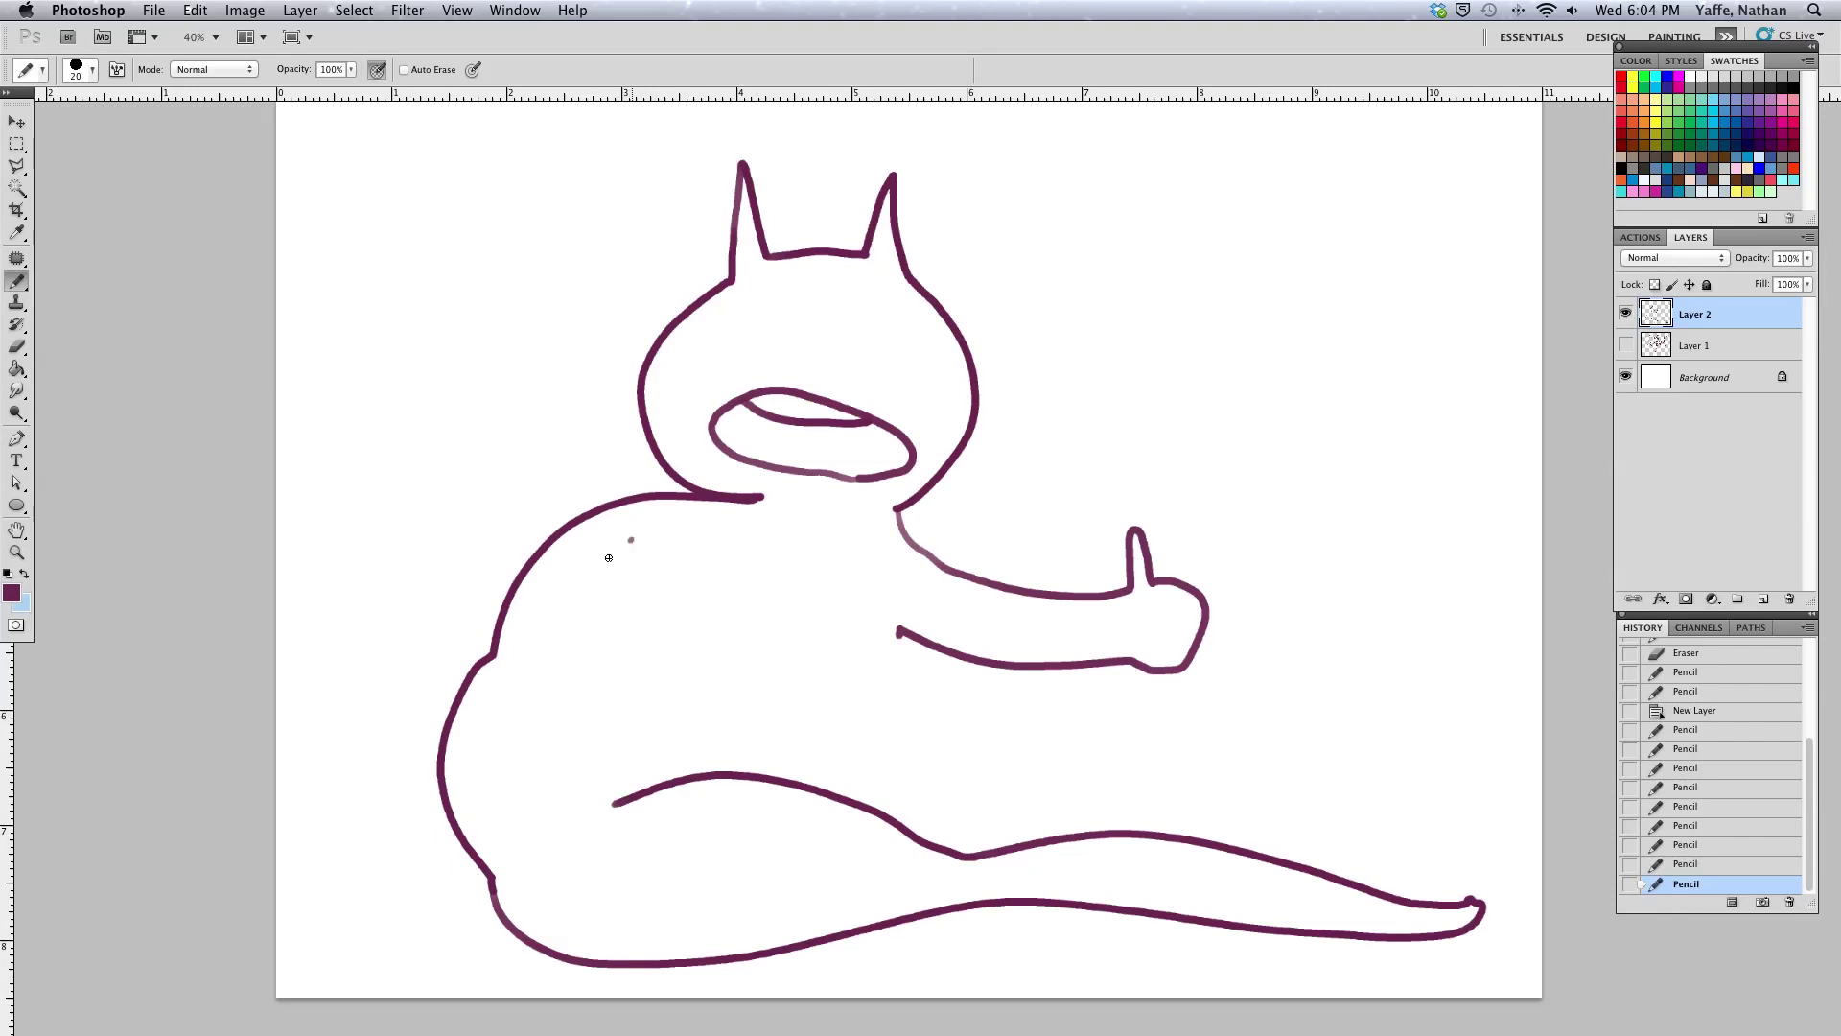
- Draw the left arm bent down over the body and a leg stretching right to a pointed foot
{"action": "mouse_move", "coordinate": [632, 540]}
{"action": "left_mouse_down"}
{"action": "mouse_move", "coordinate": [554, 635]}
{"action": "mouse_move", "coordinate": [631, 792]}
{"action": "mouse_move", "coordinate": [733, 770]}
{"action": "mouse_move", "coordinate": [670, 752]}
{"action": "mouse_move", "coordinate": [623, 648]}
{"action": "mouse_move", "coordinate": [697, 595]}
{"action": "left_mouse_up"}
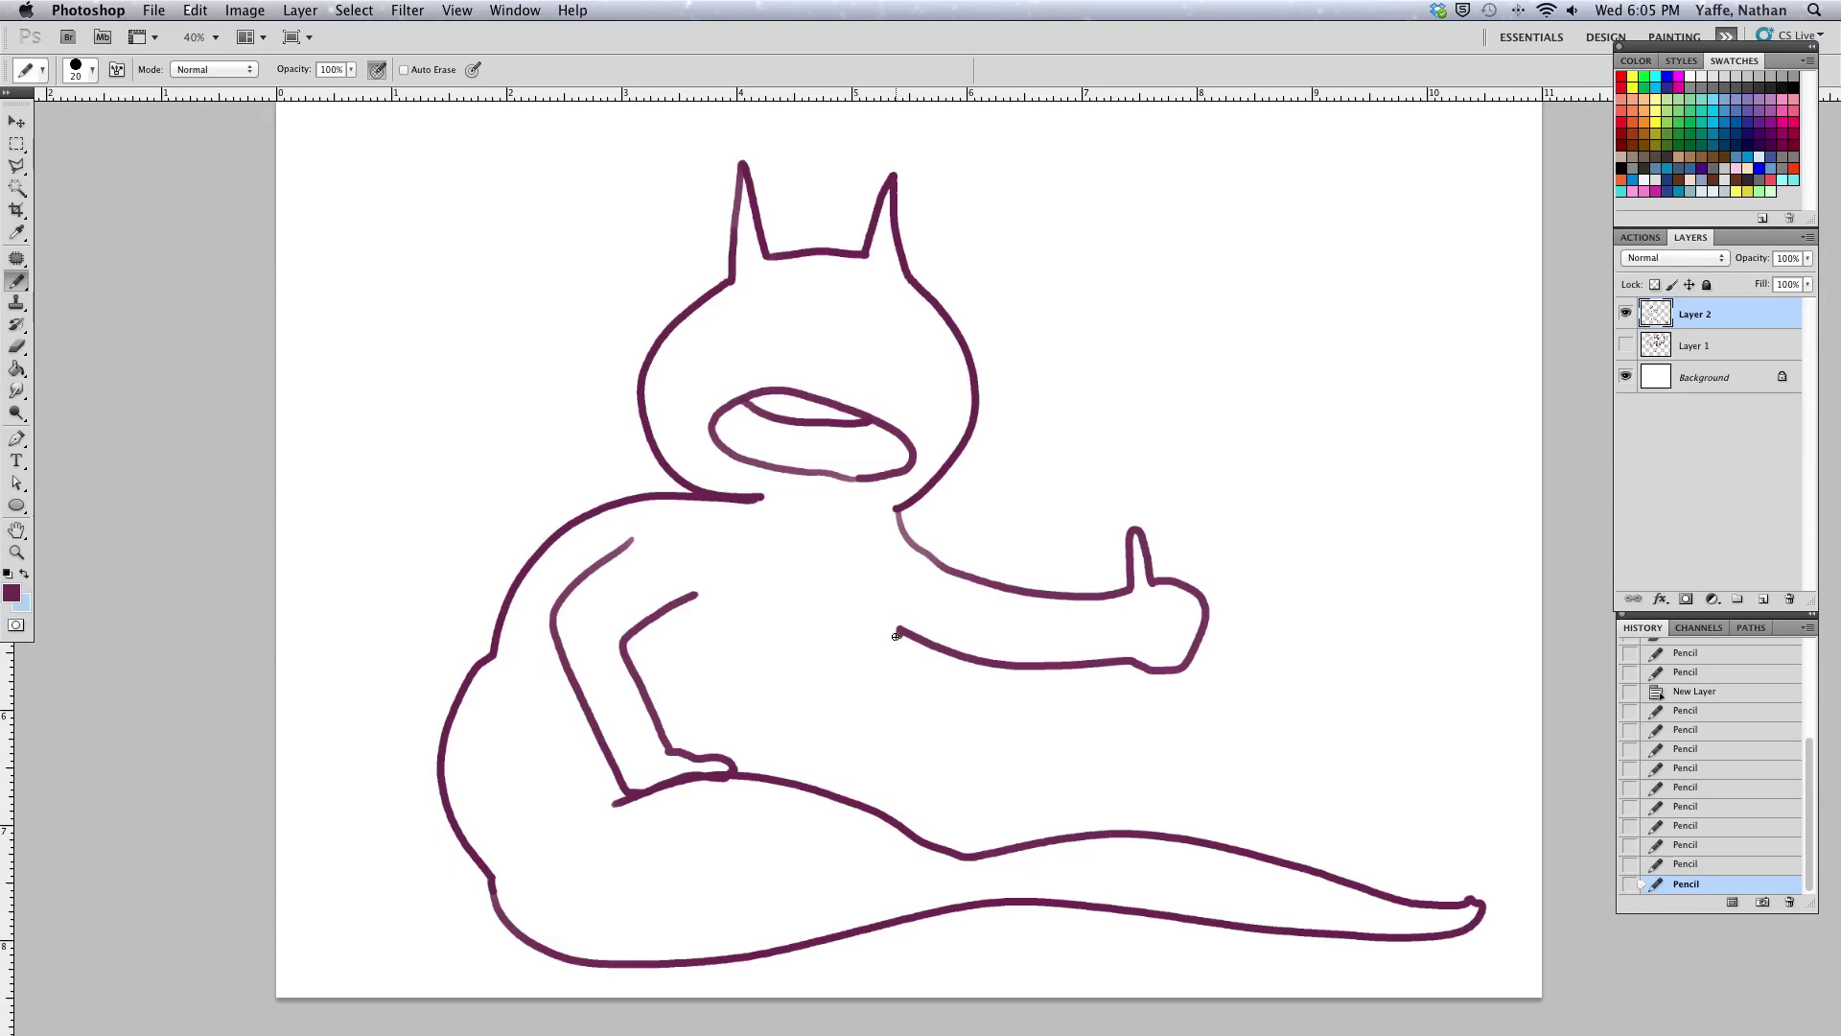
{"action": "mouse_move", "coordinate": [898, 633]}
{"action": "left_mouse_down"}
{"action": "mouse_move", "coordinate": [966, 792]}
{"action": "mouse_move", "coordinate": [1162, 783]}
{"action": "mouse_move", "coordinate": [1386, 824]}
{"action": "mouse_move", "coordinate": [1448, 816]}
{"action": "mouse_move", "coordinate": [1340, 877]}
{"action": "left_mouse_up"}
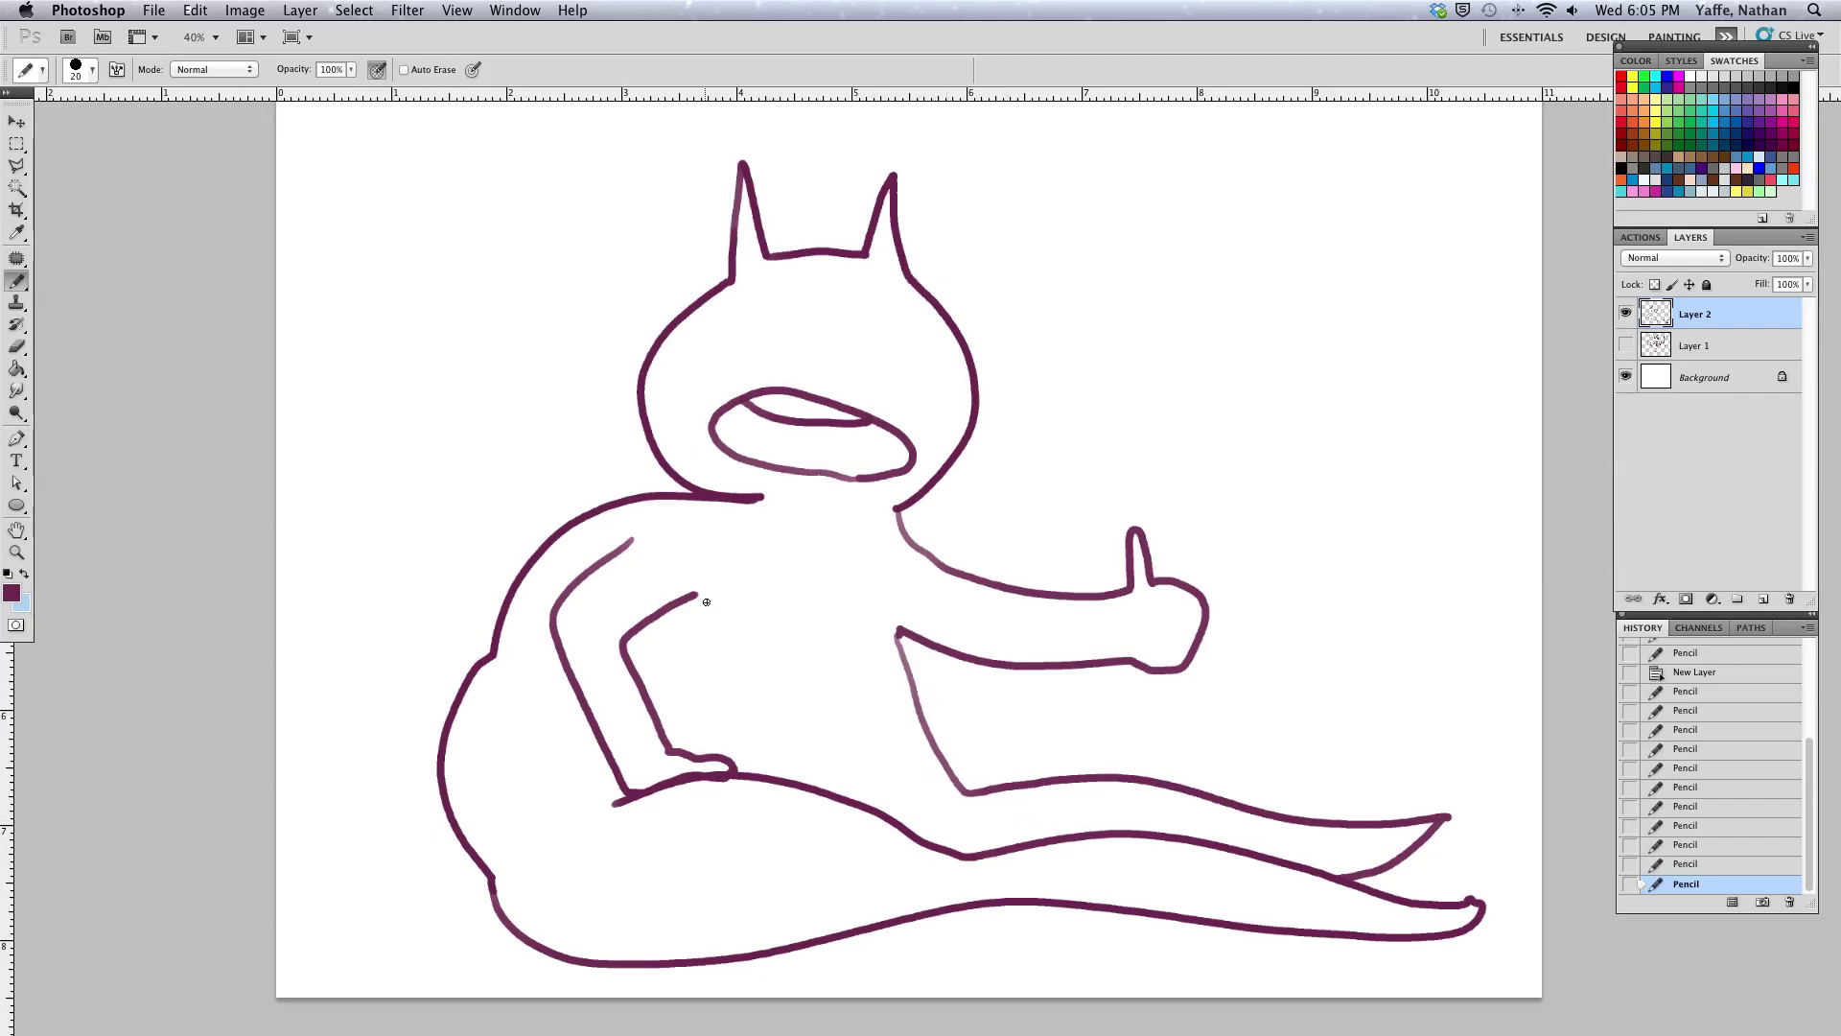
- Remove a stray dot, then draw the curved chest line and lower belly line across the torso
{"action": "left_click", "coordinate": [775, 653]}
{"action": "key", "text": "super+z"}
{"action": "mouse_move", "coordinate": [669, 637]}
{"action": "left_mouse_down"}
{"action": "mouse_move", "coordinate": [722, 676]}
{"action": "mouse_move", "coordinate": [802, 647]}
{"action": "mouse_move", "coordinate": [895, 656]}
{"action": "mouse_move", "coordinate": [898, 606]}
{"action": "left_mouse_up"}
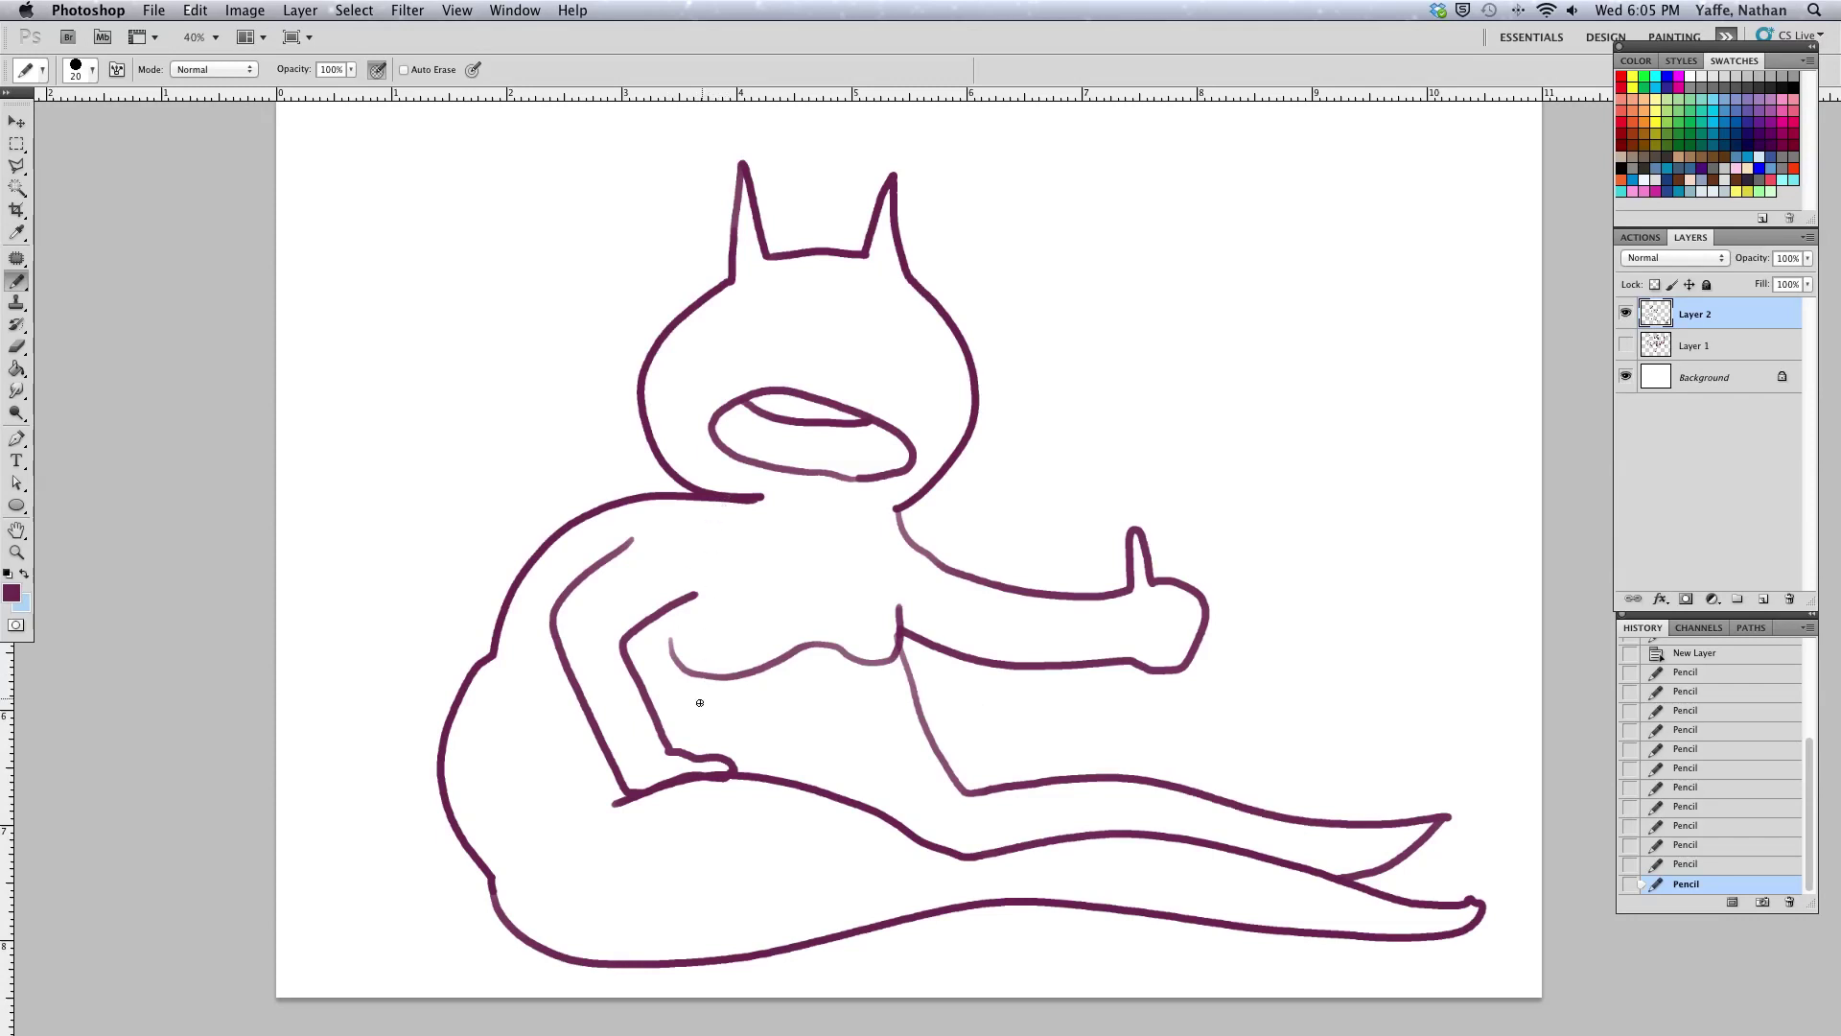
{"action": "mouse_move", "coordinate": [665, 694]}
{"action": "left_mouse_down"}
{"action": "mouse_move", "coordinate": [744, 726]}
{"action": "mouse_move", "coordinate": [923, 705]}
{"action": "left_mouse_up"}
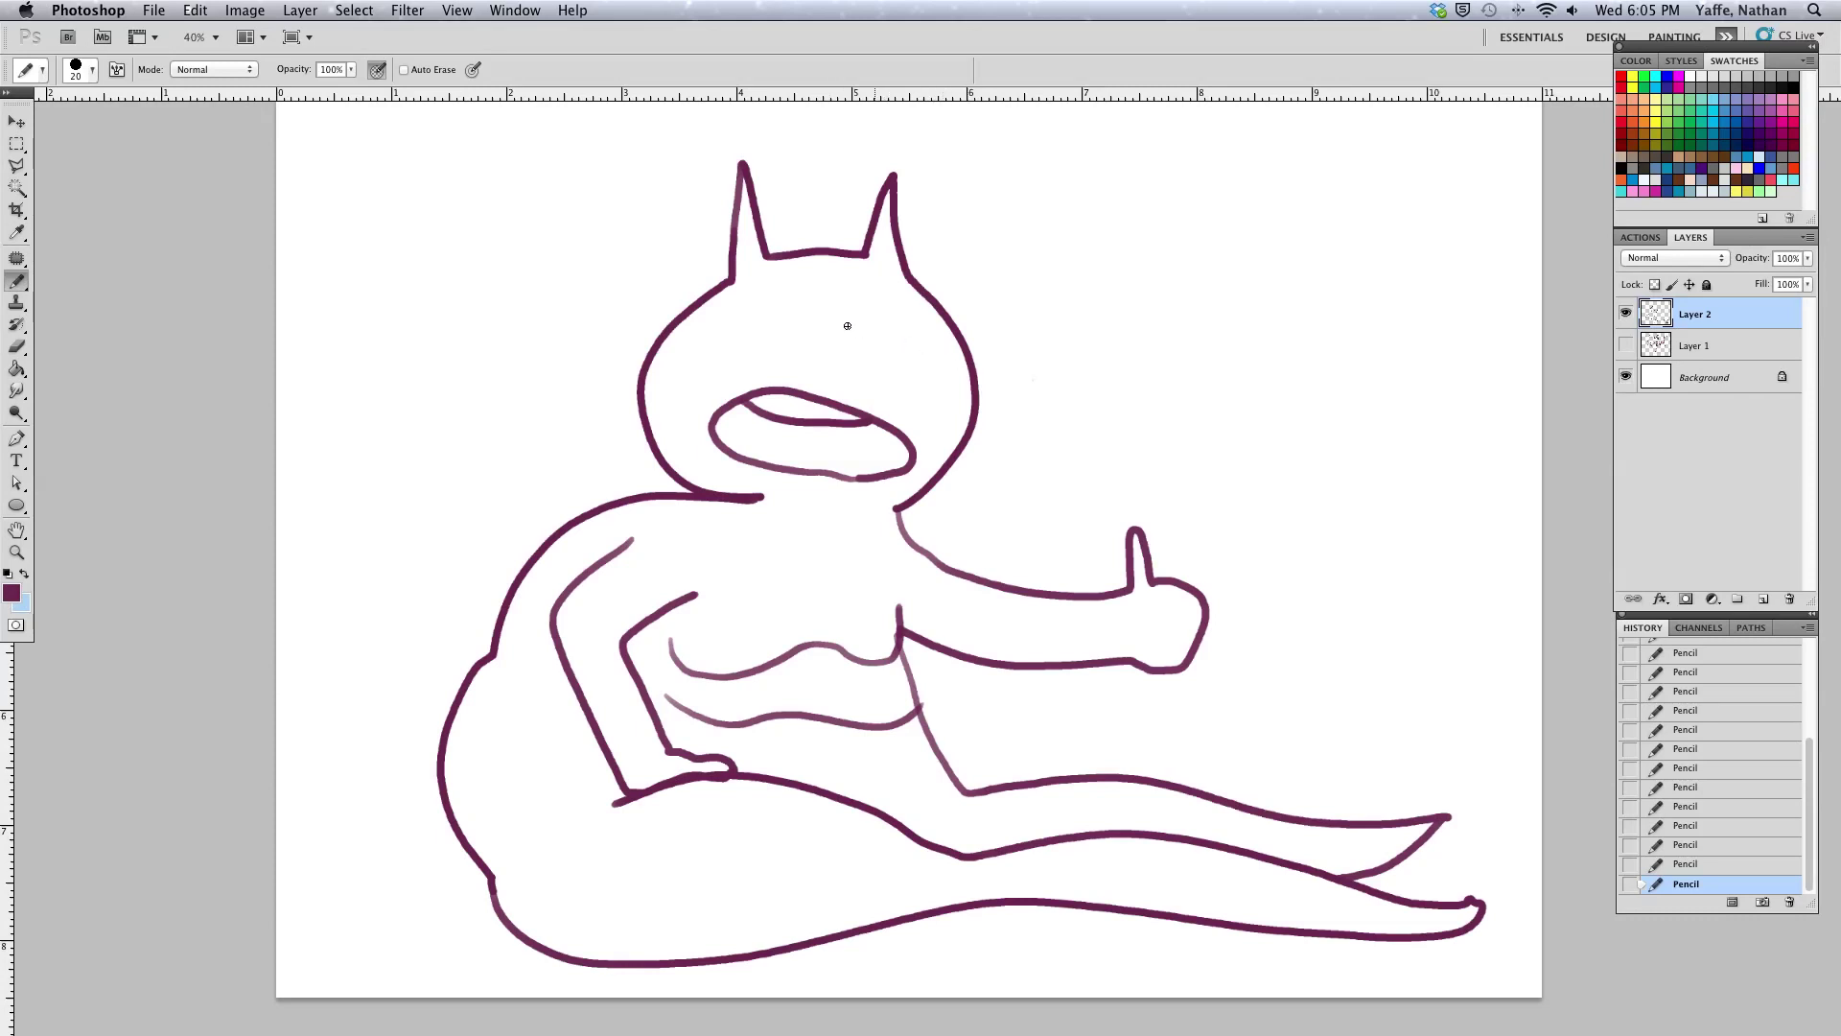
- Draw a round eye above the mouth with a dark filled pupil
{"action": "mouse_move", "coordinate": [840, 297]}
{"action": "left_mouse_down"}
{"action": "mouse_move", "coordinate": [887, 348]}
{"action": "mouse_move", "coordinate": [867, 382]}
{"action": "mouse_move", "coordinate": [814, 374]}
{"action": "left_mouse_up"}
{"action": "mouse_move", "coordinate": [811, 370]}
{"action": "left_mouse_down"}
{"action": "mouse_move", "coordinate": [767, 347]}
{"action": "mouse_move", "coordinate": [804, 297]}
{"action": "mouse_move", "coordinate": [843, 297]}
{"action": "mouse_move", "coordinate": [887, 342]}
{"action": "mouse_move", "coordinate": [869, 379]}
{"action": "mouse_move", "coordinate": [804, 374]}
{"action": "mouse_move", "coordinate": [840, 370]}
{"action": "left_mouse_up"}
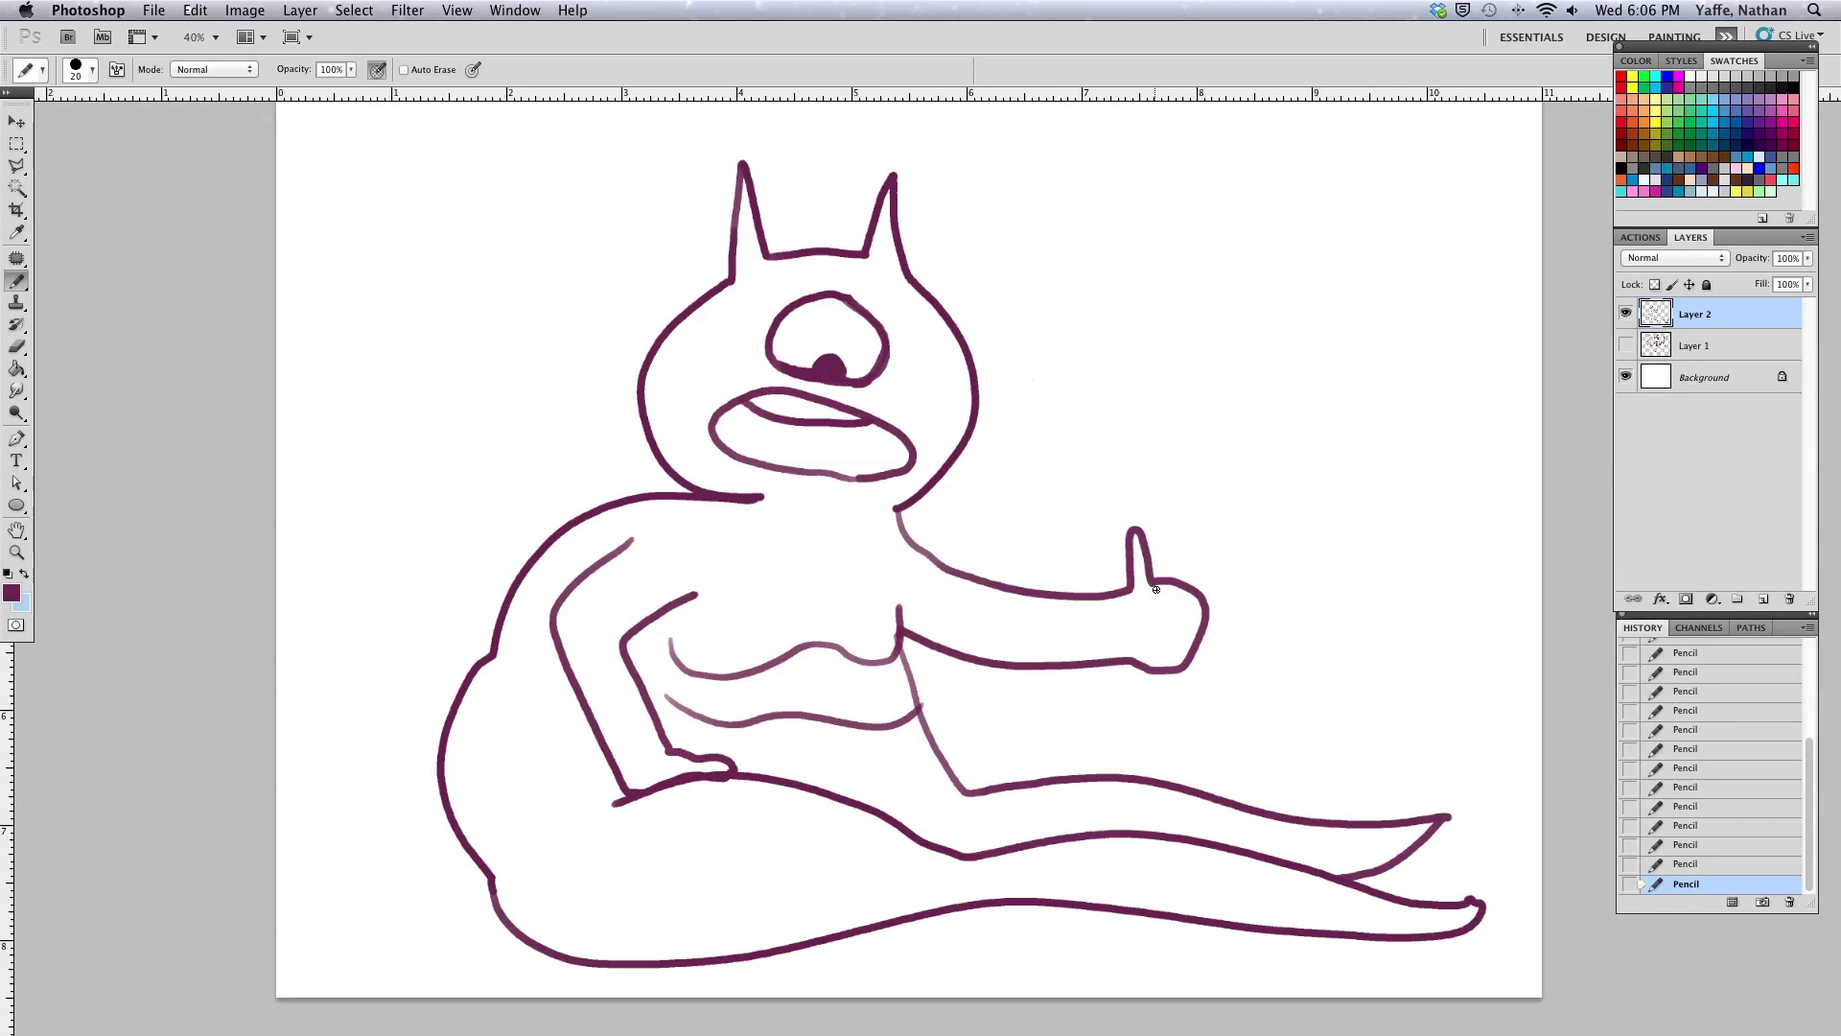
- Curl fist fingers around the thumb, outline a large drumstick above it, and add a top curve
{"action": "mouse_move", "coordinate": [1154, 582]}
{"action": "left_mouse_down"}
{"action": "mouse_move", "coordinate": [1135, 610]}
{"action": "mouse_move", "coordinate": [1160, 669]}
{"action": "left_mouse_up"}
{"action": "mouse_move", "coordinate": [1155, 576]}
{"action": "left_mouse_down"}
{"action": "mouse_move", "coordinate": [1095, 413]}
{"action": "mouse_move", "coordinate": [1125, 354]}
{"action": "mouse_move", "coordinate": [1190, 332]}
{"action": "mouse_move", "coordinate": [1228, 360]}
{"action": "left_mouse_up"}
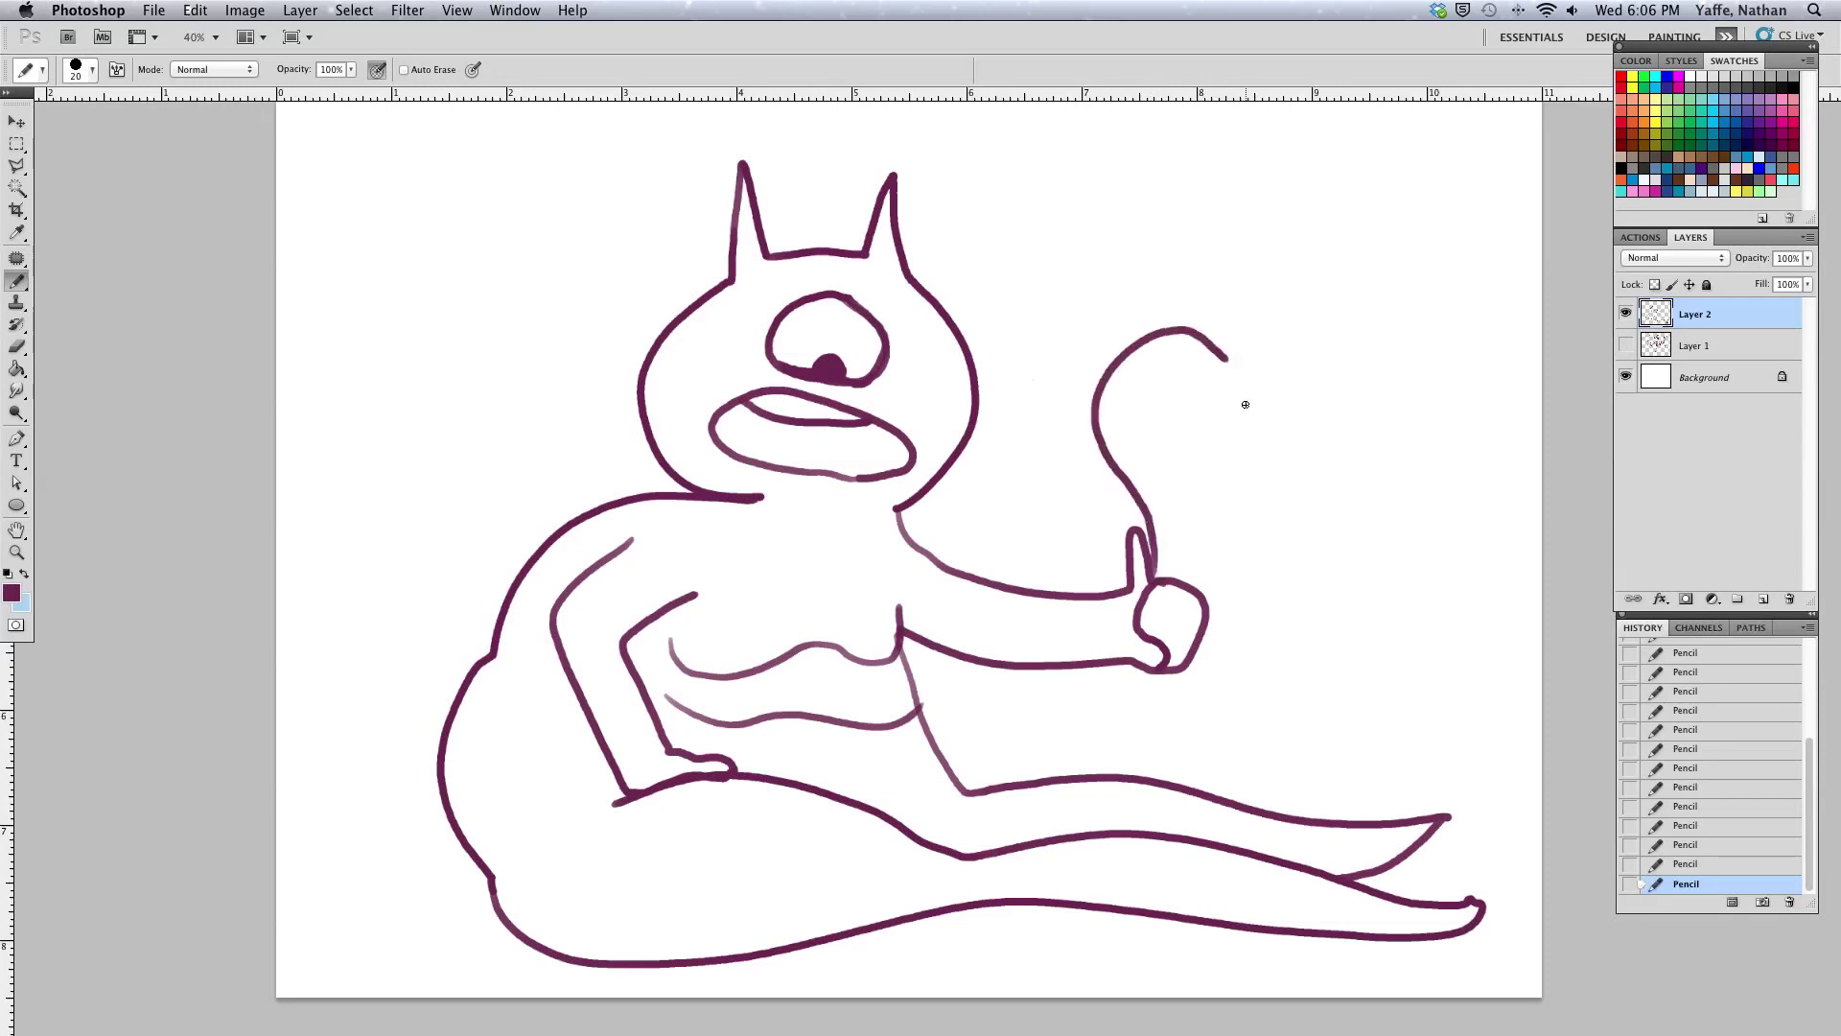
{"action": "mouse_move", "coordinate": [1221, 363]}
{"action": "left_mouse_down"}
{"action": "mouse_move", "coordinate": [1241, 357]}
{"action": "mouse_move", "coordinate": [1250, 422]}
{"action": "mouse_move", "coordinate": [1207, 490]}
{"action": "mouse_move", "coordinate": [1187, 587]}
{"action": "left_mouse_up"}
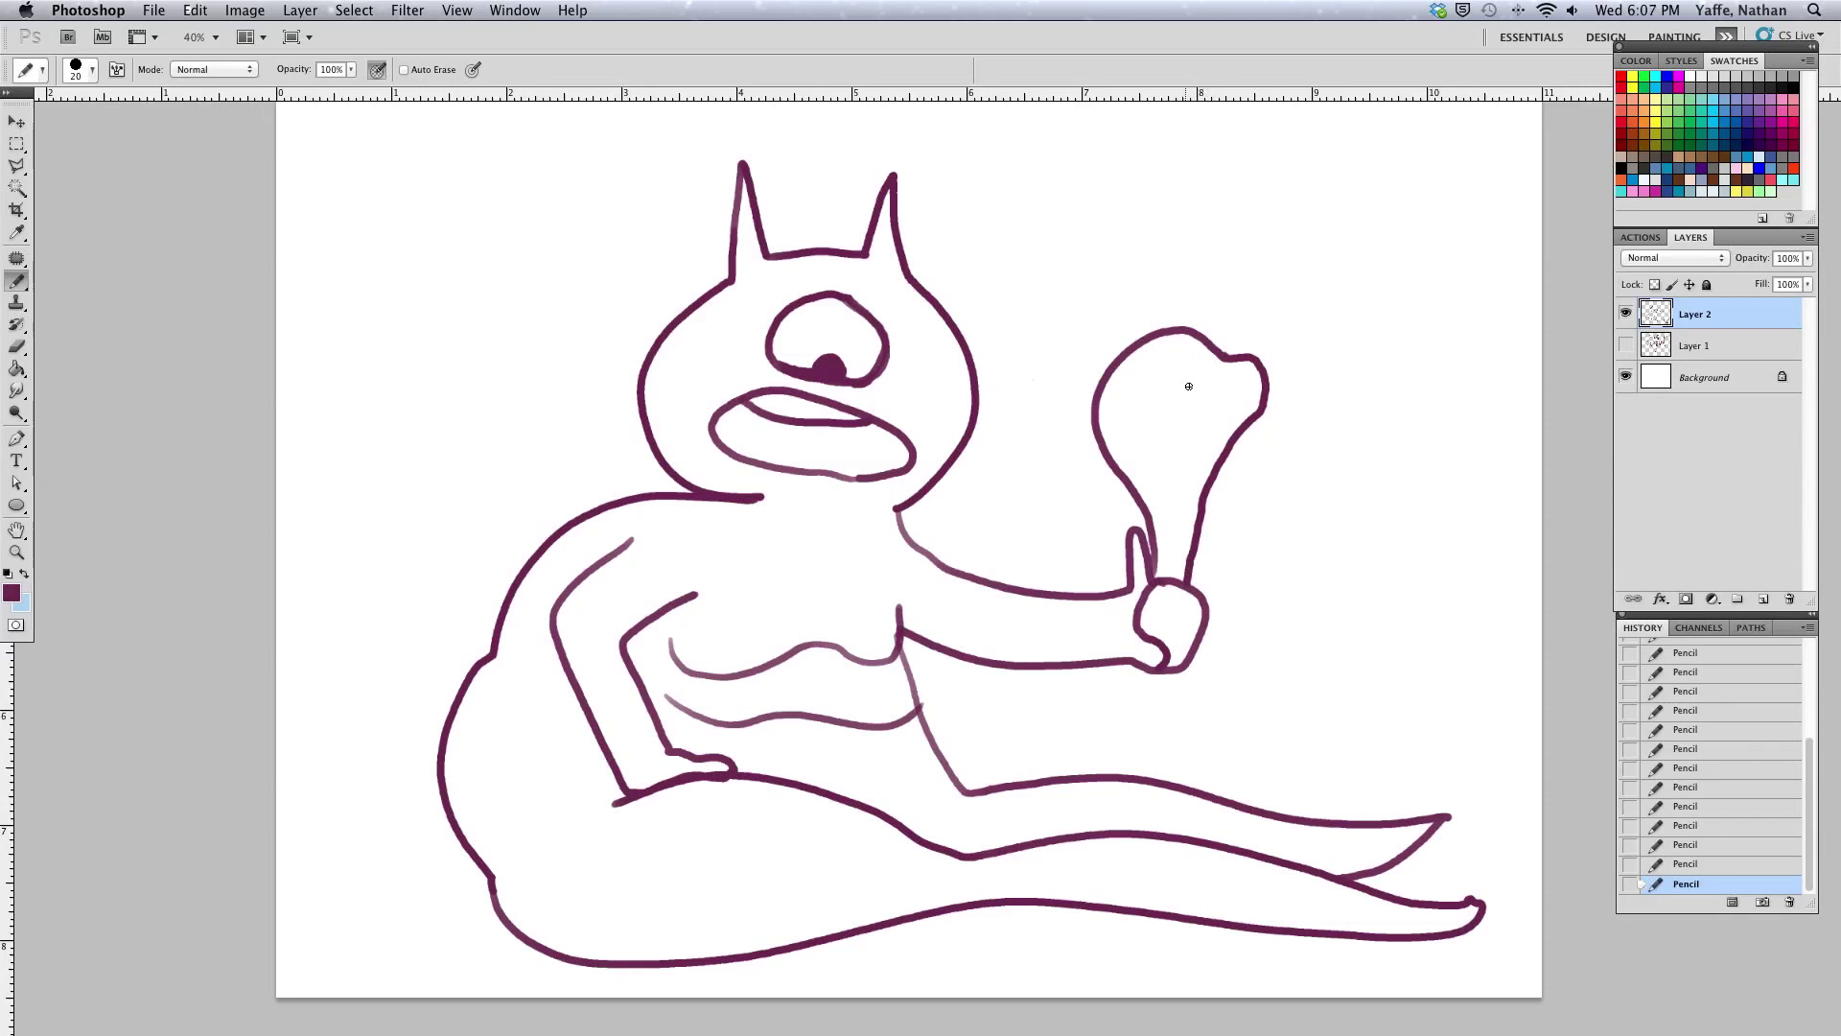
{"action": "mouse_move", "coordinate": [1179, 375]}
{"action": "left_mouse_down"}
{"action": "mouse_move", "coordinate": [1237, 391]}
{"action": "mouse_move", "coordinate": [1218, 404]}
{"action": "mouse_move", "coordinate": [1181, 376]}
{"action": "mouse_move", "coordinate": [1185, 353]}
{"action": "left_mouse_up"}
- Draw the drumstick's bone end below the fist and a bite mark in its top
{"action": "scroll", "coordinate": [1287, 518], "scroll_direction": "right", "scroll_amount": 2}
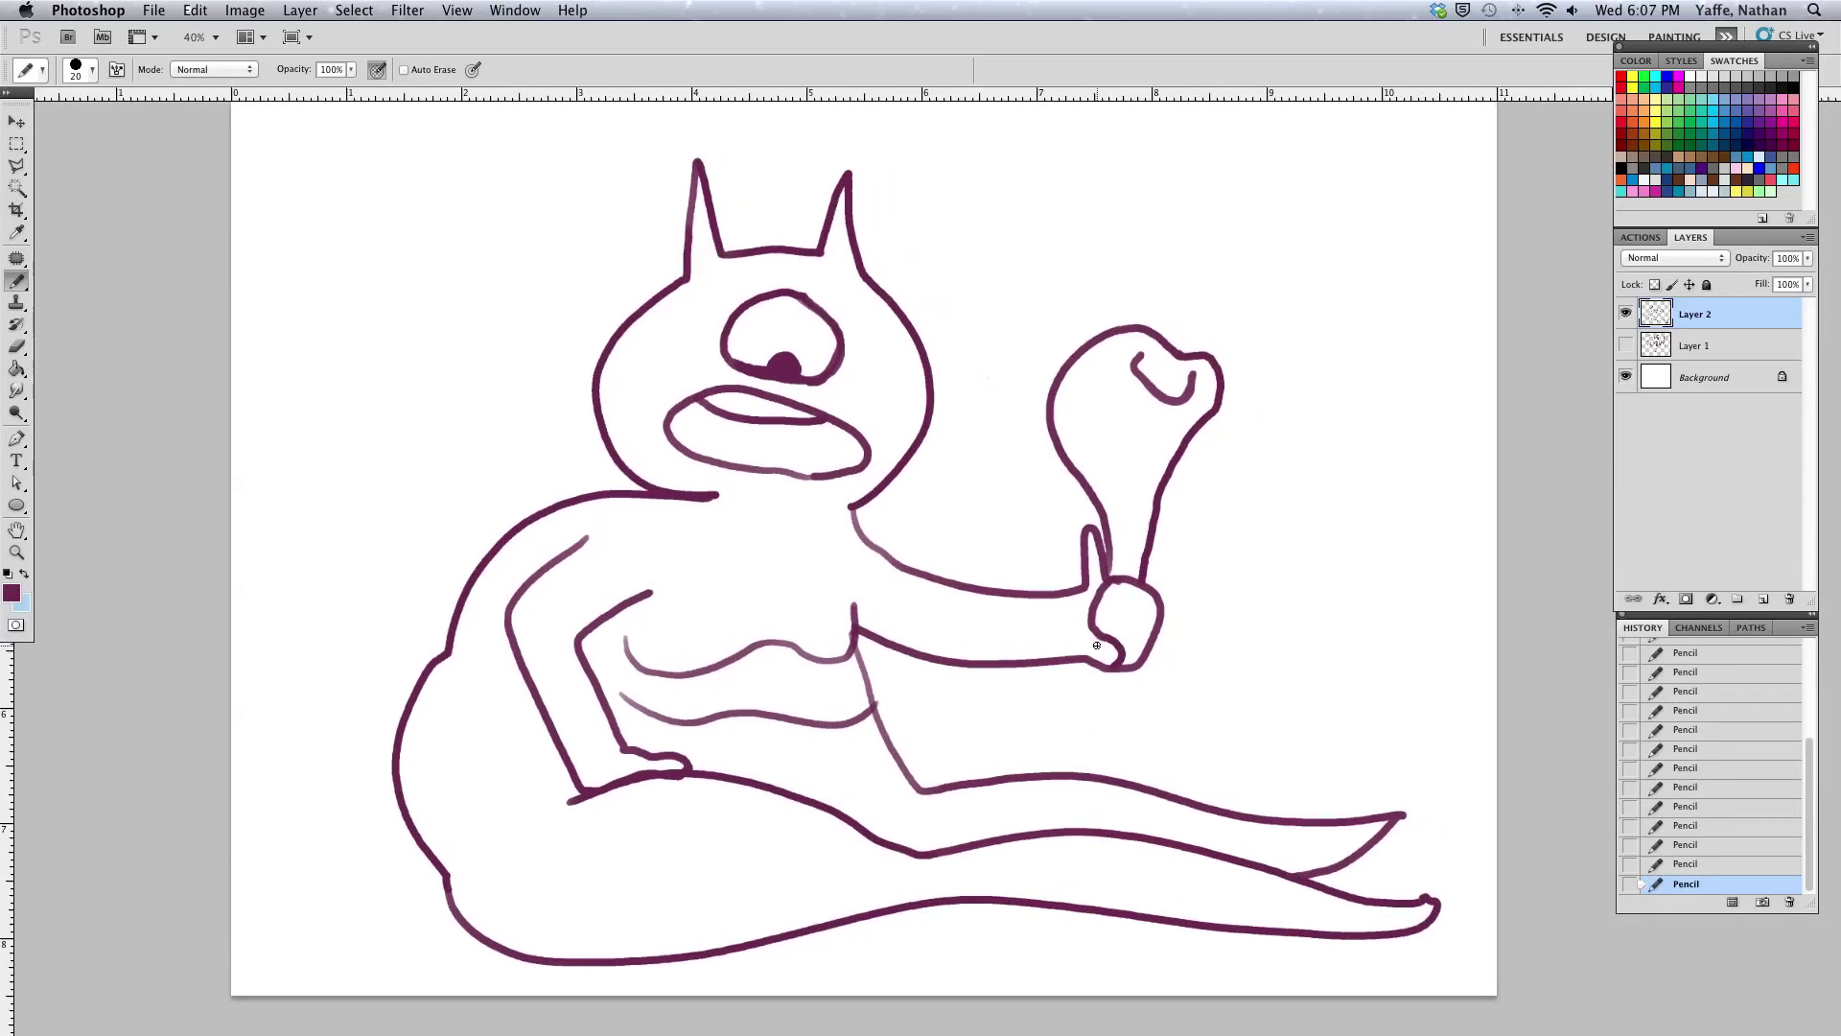
{"action": "mouse_move", "coordinate": [1096, 641]}
{"action": "left_mouse_down"}
{"action": "mouse_move", "coordinate": [1066, 691]}
{"action": "mouse_move", "coordinate": [1092, 721]}
{"action": "mouse_move", "coordinate": [1128, 720]}
{"action": "mouse_move", "coordinate": [1111, 656]}
{"action": "left_mouse_up"}
{"action": "mouse_move", "coordinate": [1144, 351]}
{"action": "left_mouse_down"}
{"action": "mouse_move", "coordinate": [1133, 330]}
{"action": "mouse_move", "coordinate": [1161, 341]}
{"action": "left_mouse_up"}
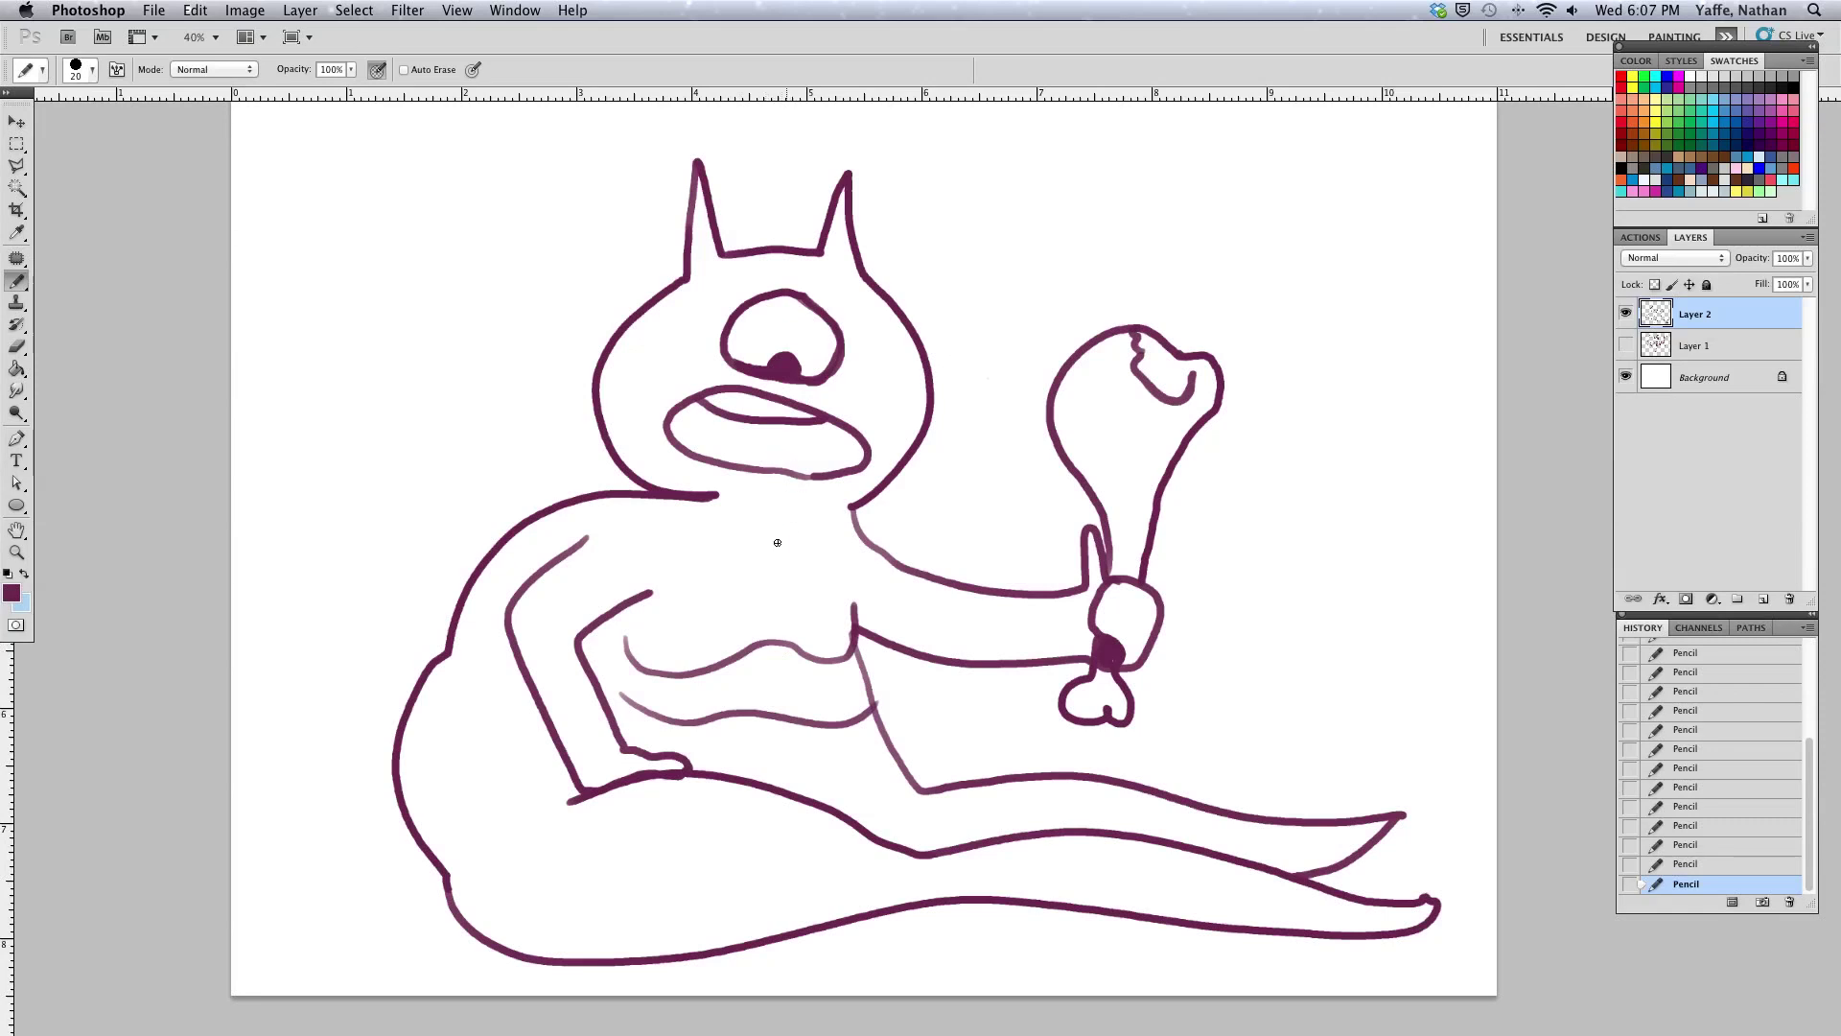
- Fill the open mouth dark purple, checking the result against the previous History state
{"action": "left_click_drag", "start_coordinate": [731, 466], "coordinate": [852, 457]}
{"action": "mouse_move", "coordinate": [681, 437]}
{"action": "left_mouse_down"}
{"action": "mouse_move", "coordinate": [732, 454]}
{"action": "mouse_move", "coordinate": [678, 426]}
{"action": "mouse_move", "coordinate": [748, 433]}
{"action": "mouse_move", "coordinate": [697, 402]}
{"action": "mouse_move", "coordinate": [677, 435]}
{"action": "mouse_move", "coordinate": [737, 457]}
{"action": "mouse_move", "coordinate": [789, 436]}
{"action": "mouse_move", "coordinate": [743, 424]}
{"action": "mouse_move", "coordinate": [857, 465]}
{"action": "mouse_move", "coordinate": [790, 429]}
{"action": "mouse_move", "coordinate": [846, 430]}
{"action": "left_mouse_up"}
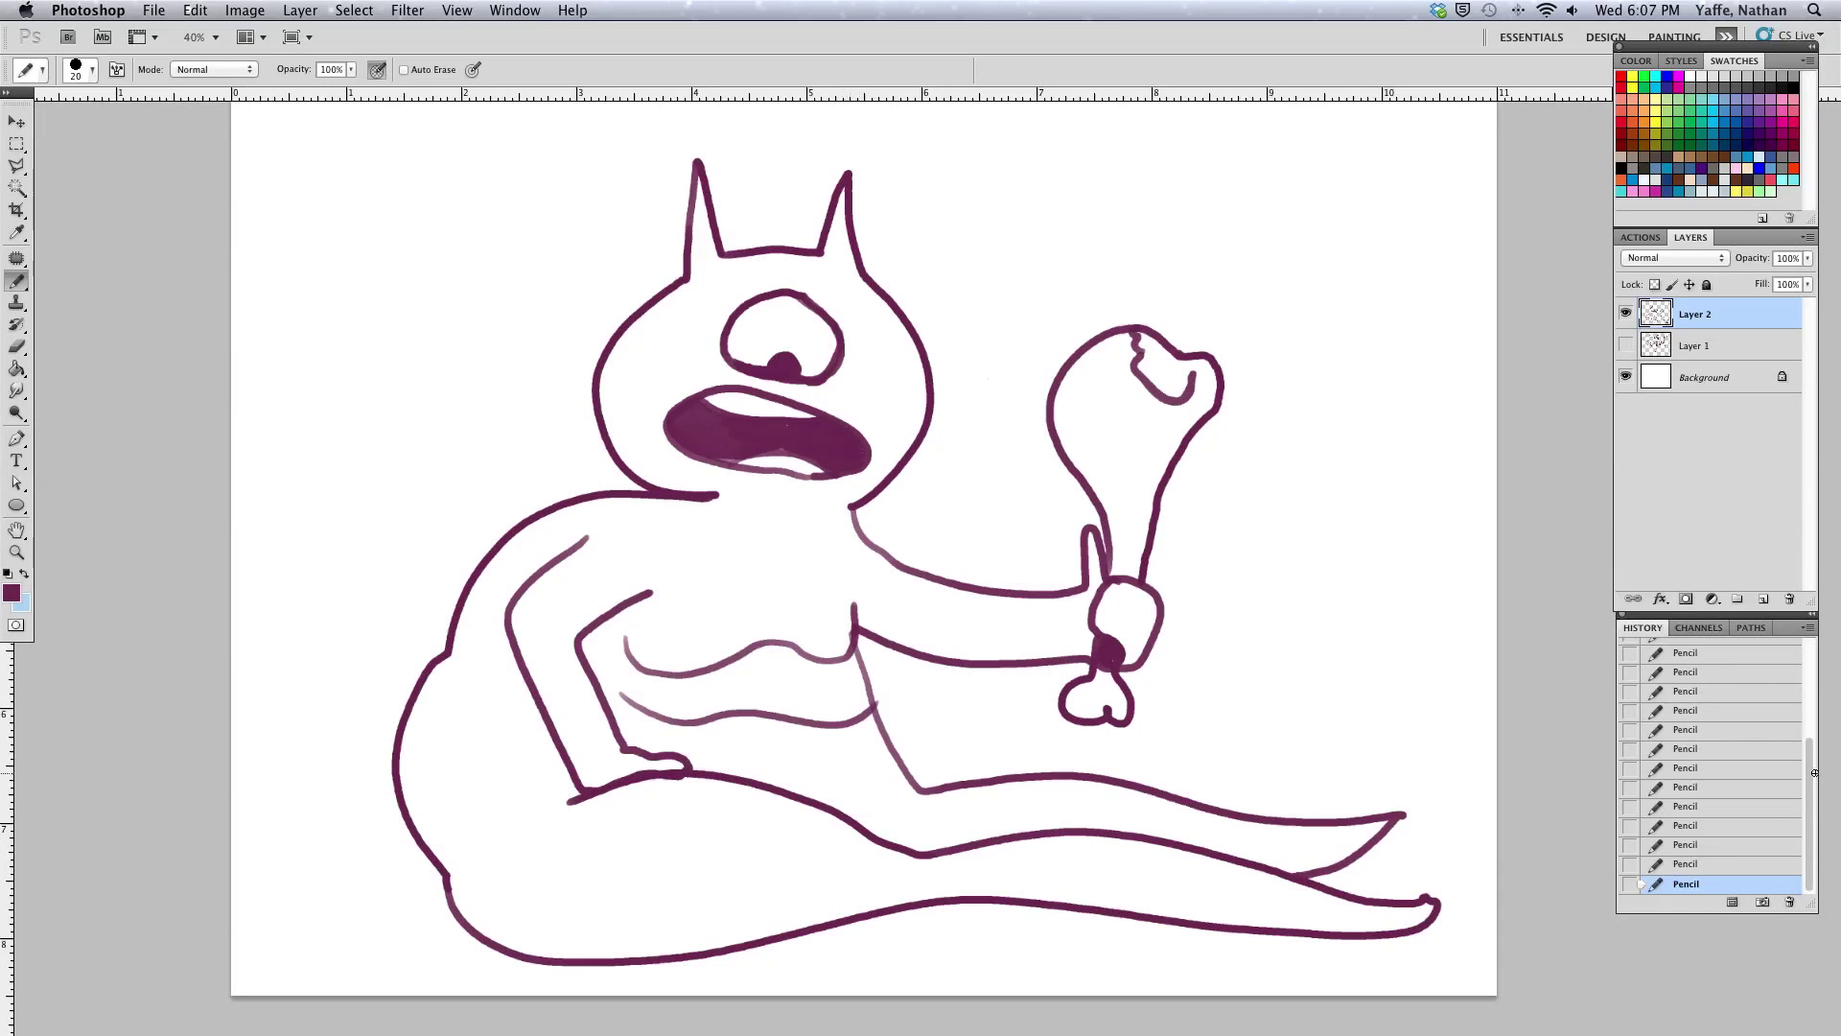
{"action": "left_click", "coordinate": [1716, 867]}
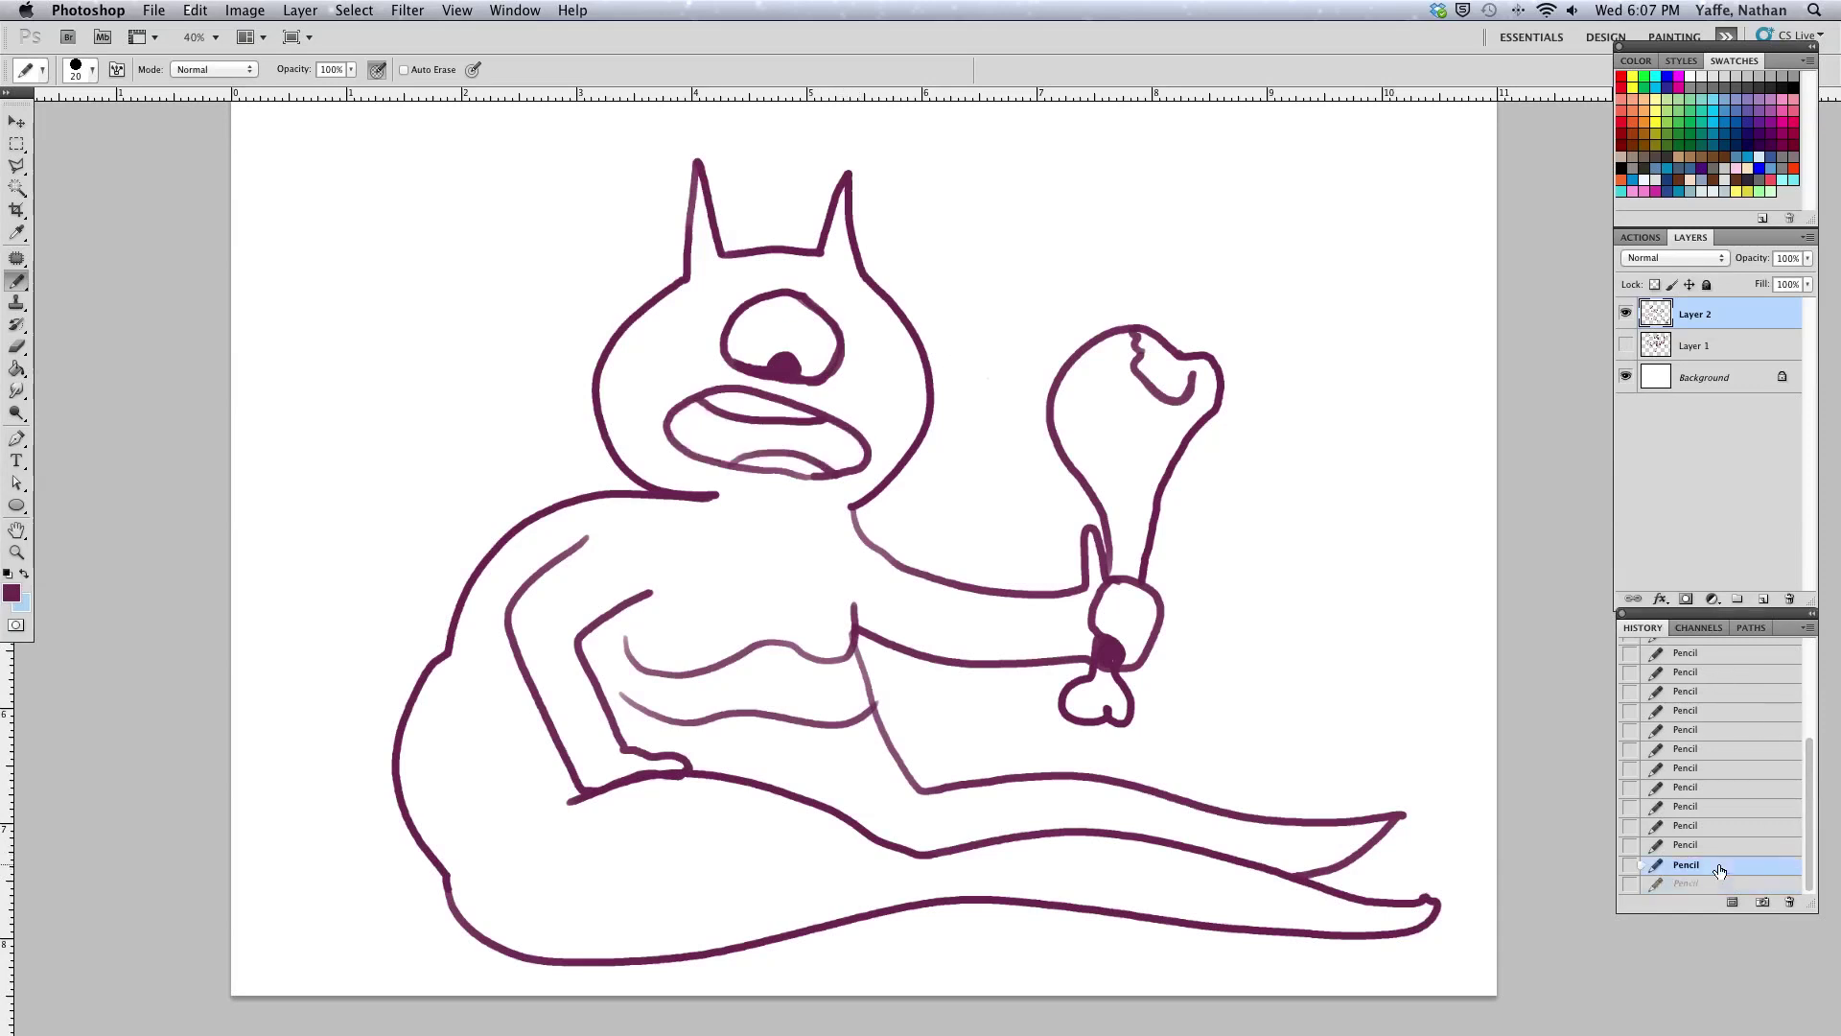
{"action": "left_click", "coordinate": [1720, 886]}
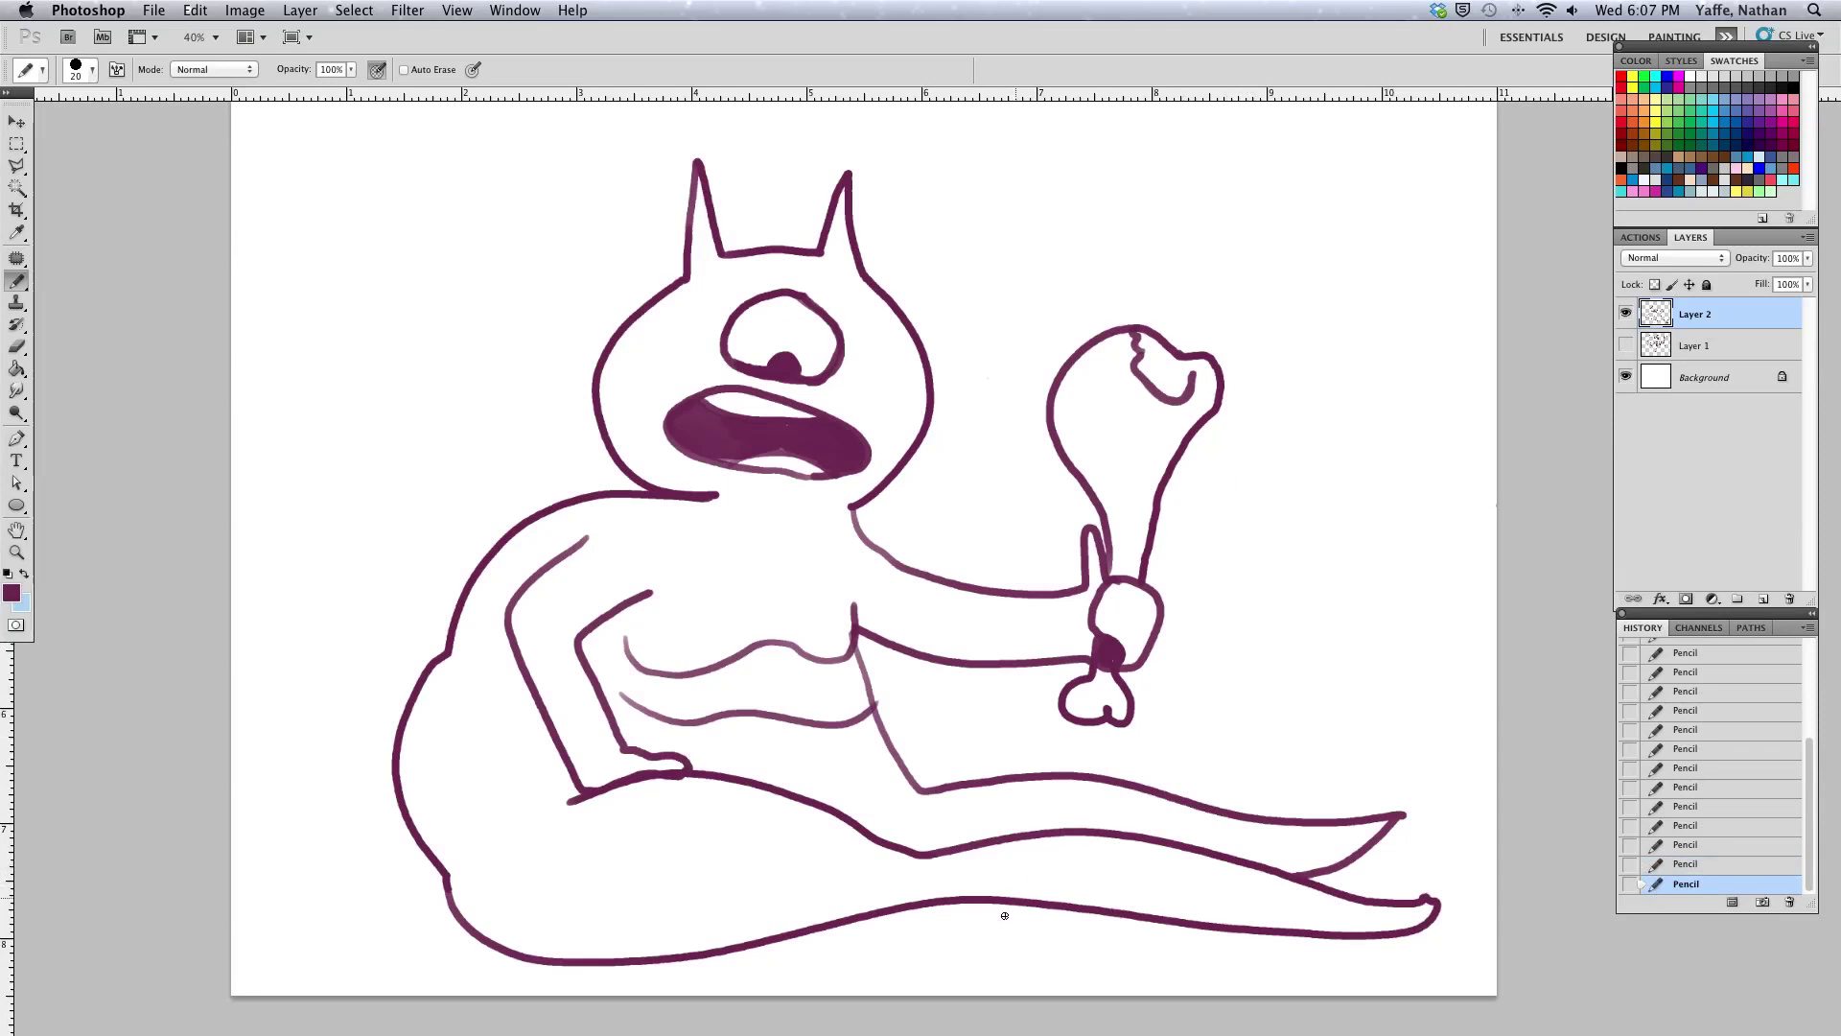
- Draw a lumpy chunk and small bone bit below the creature, then extend the back line to the shoulder
{"action": "mouse_move", "coordinate": [1019, 931]}
{"action": "left_mouse_down"}
{"action": "mouse_move", "coordinate": [964, 937]}
{"action": "mouse_move", "coordinate": [963, 967]}
{"action": "mouse_move", "coordinate": [1015, 973]}
{"action": "mouse_move", "coordinate": [1047, 959]}
{"action": "mouse_move", "coordinate": [1024, 930]}
{"action": "left_mouse_up"}
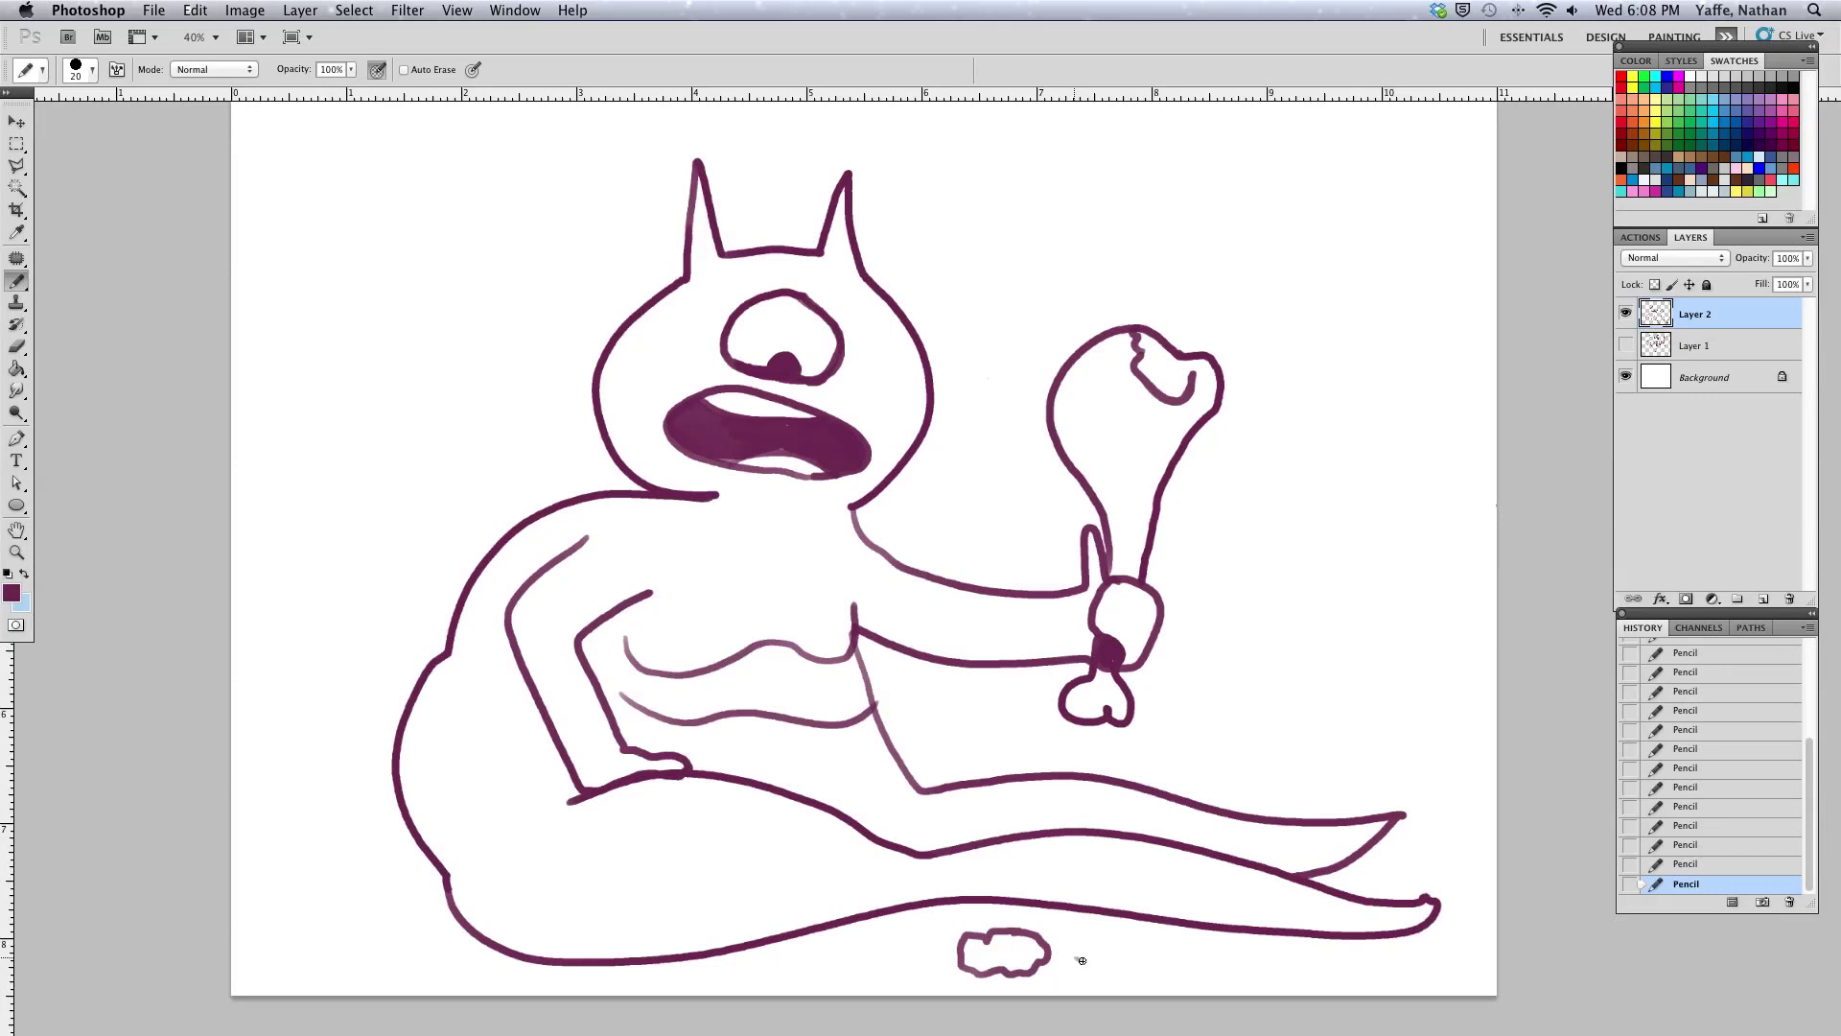
{"action": "left_click_drag", "start_coordinate": [1082, 959], "coordinate": [1061, 921]}
{"action": "left_click_drag", "start_coordinate": [584, 541], "coordinate": [663, 493]}
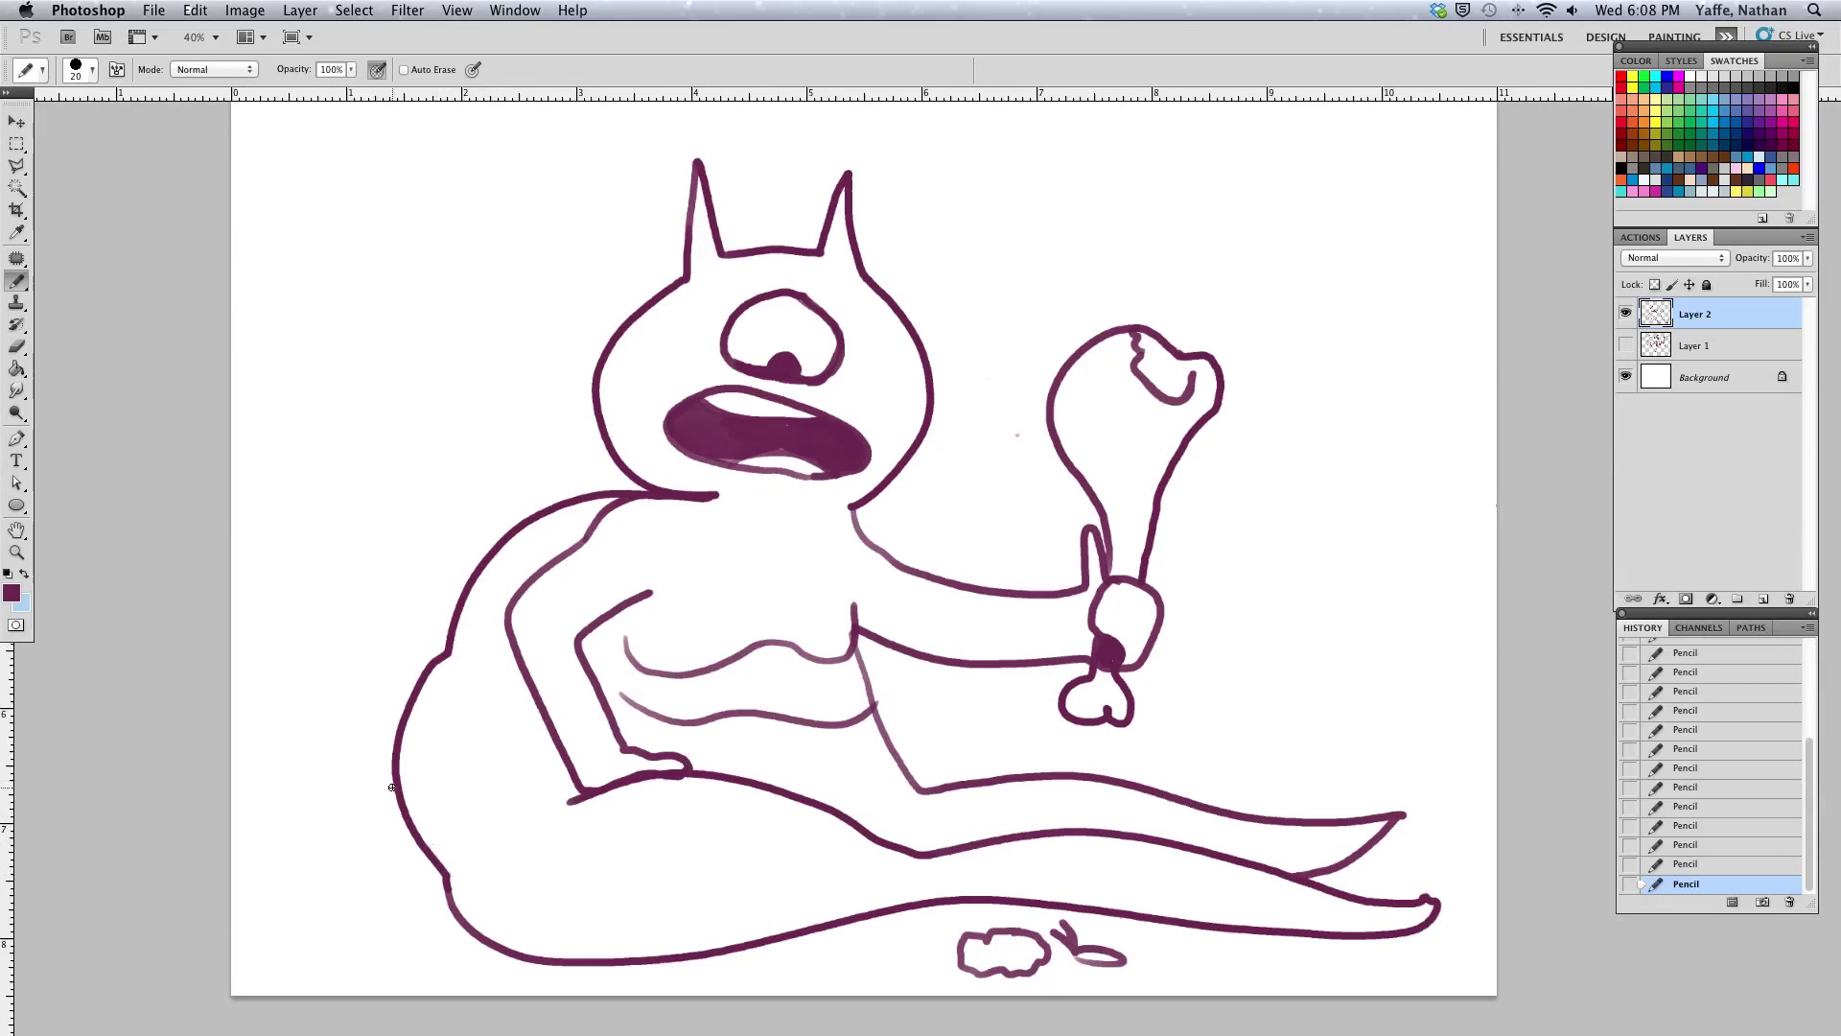
- Pencil the shell's lower edge and plate lines on the back, undoing one misplaced stroke
{"action": "mouse_move", "coordinate": [426, 853]}
{"action": "left_mouse_down"}
{"action": "mouse_move", "coordinate": [500, 871]}
{"action": "mouse_move", "coordinate": [579, 812]}
{"action": "mouse_move", "coordinate": [542, 699]}
{"action": "left_mouse_up"}
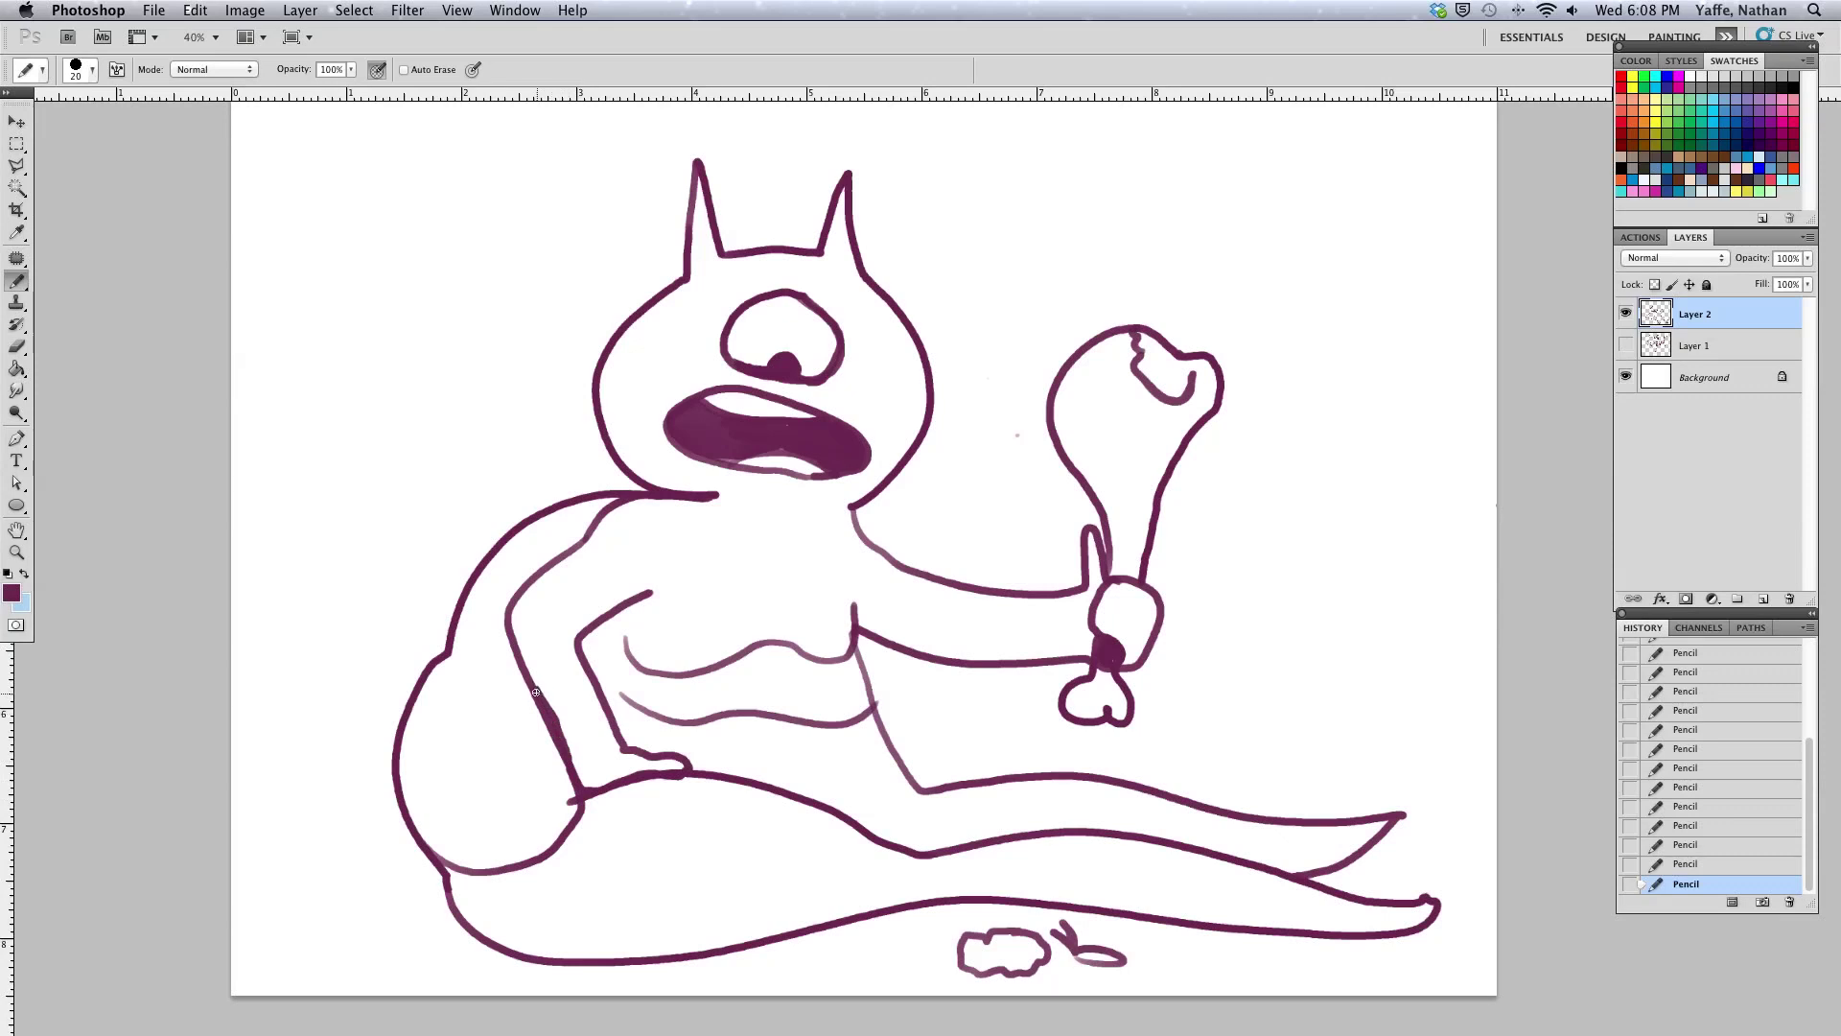
{"action": "key", "text": "super+z"}
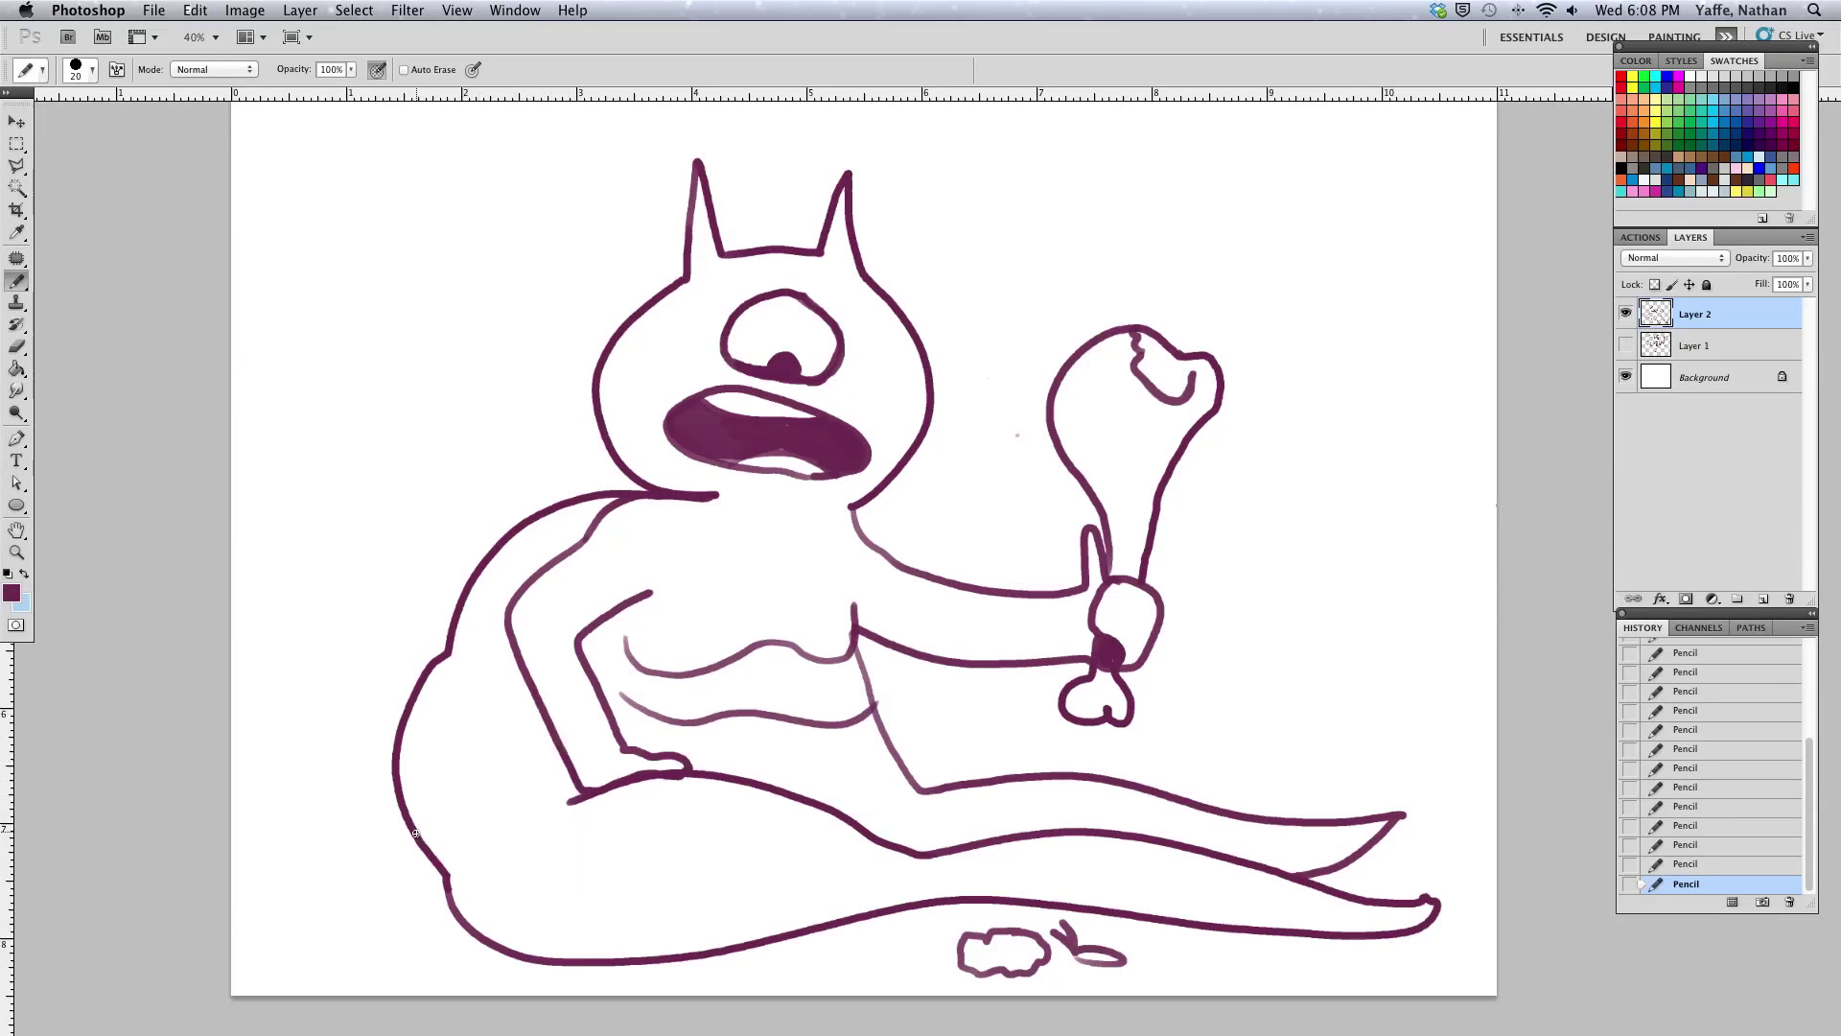
{"action": "mouse_move", "coordinate": [422, 847]}
{"action": "left_mouse_down"}
{"action": "mouse_move", "coordinate": [462, 856]}
{"action": "mouse_move", "coordinate": [553, 794]}
{"action": "left_mouse_up"}
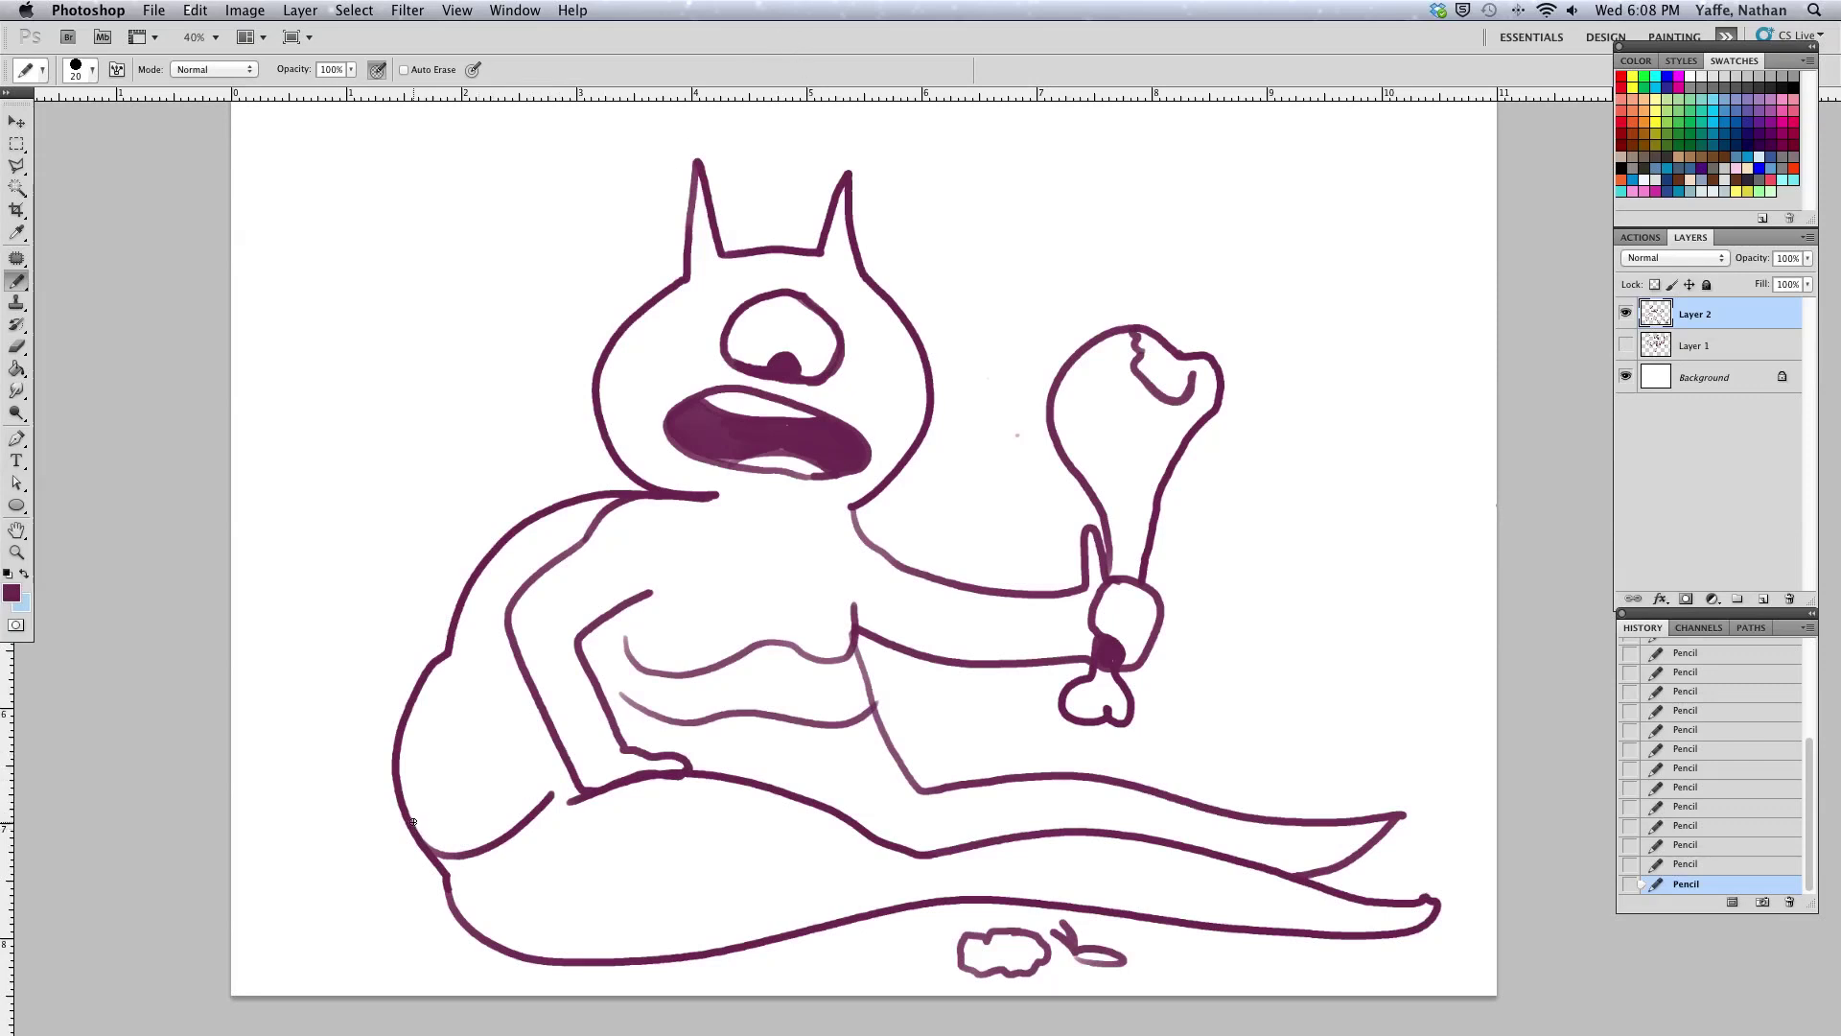
{"action": "mouse_move", "coordinate": [417, 828]}
{"action": "left_mouse_down"}
{"action": "mouse_move", "coordinate": [473, 816]}
{"action": "mouse_move", "coordinate": [539, 702]}
{"action": "mouse_move", "coordinate": [564, 758]}
{"action": "mouse_move", "coordinate": [540, 808]}
{"action": "left_mouse_up"}
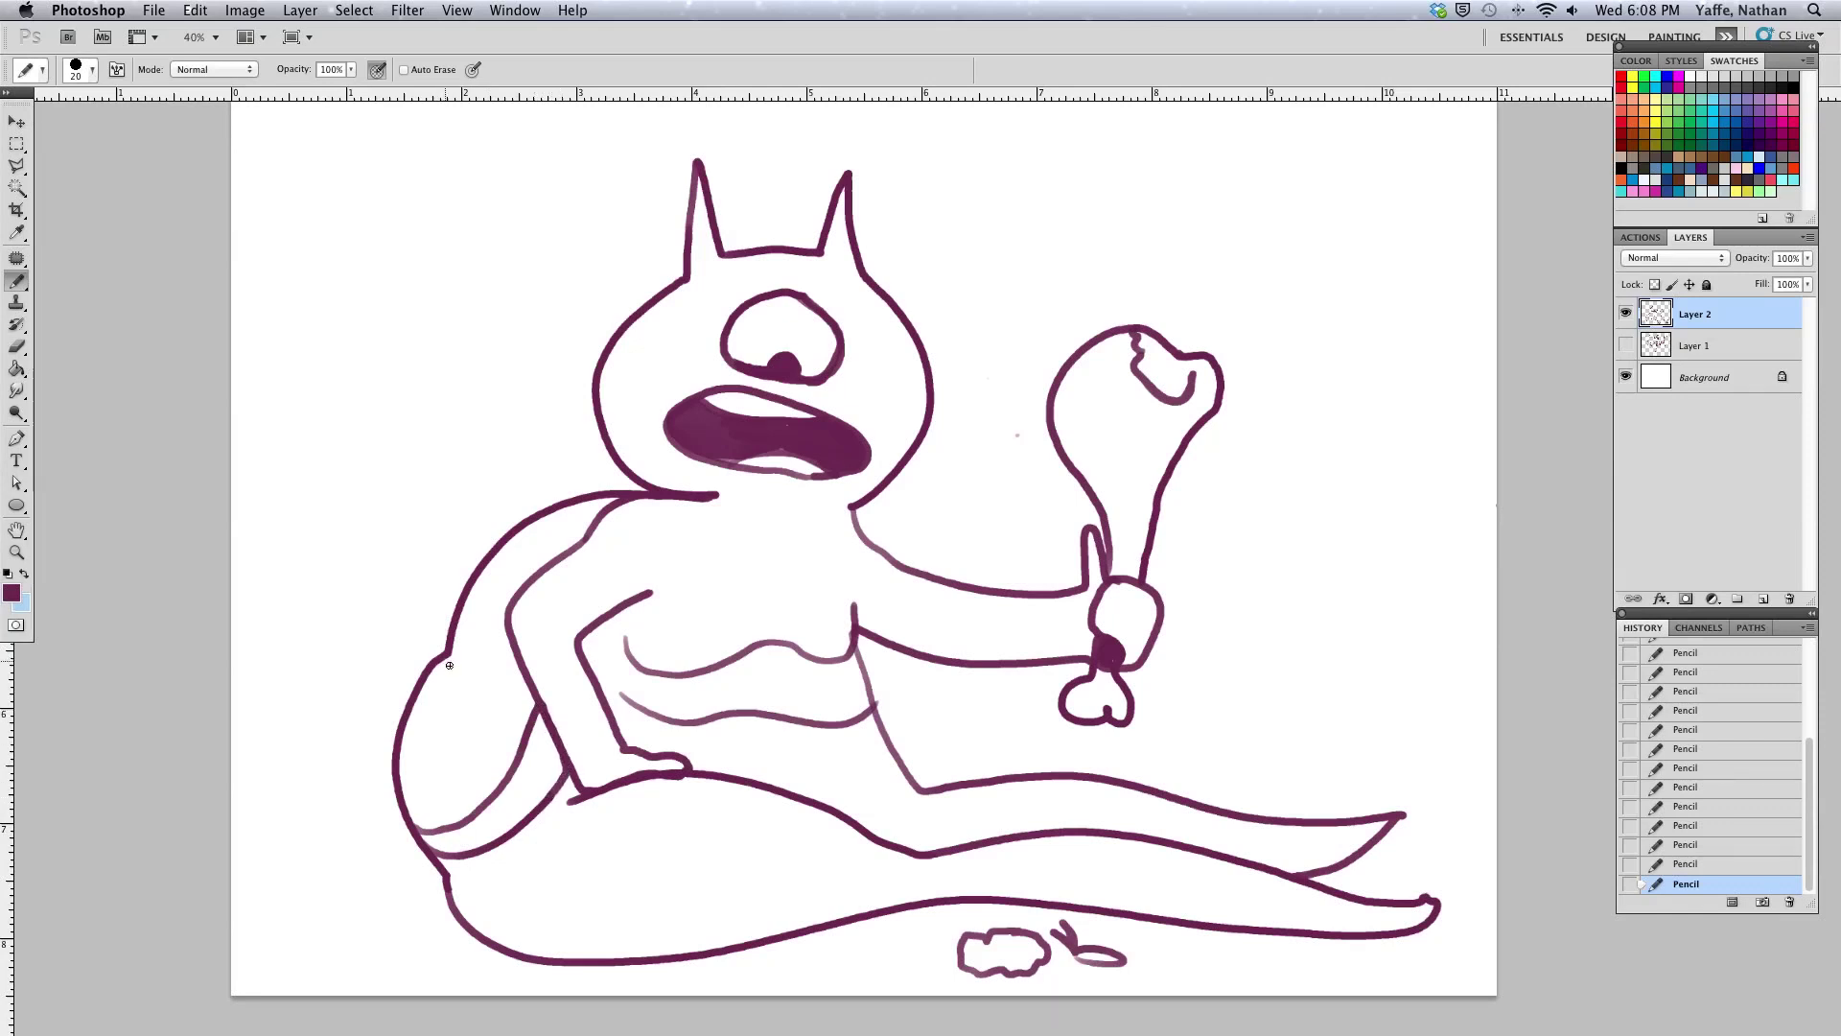
{"action": "mouse_move", "coordinate": [424, 677]}
{"action": "left_mouse_down"}
{"action": "mouse_move", "coordinate": [461, 681]}
{"action": "mouse_move", "coordinate": [499, 602]}
{"action": "mouse_move", "coordinate": [474, 579]}
{"action": "left_mouse_up"}
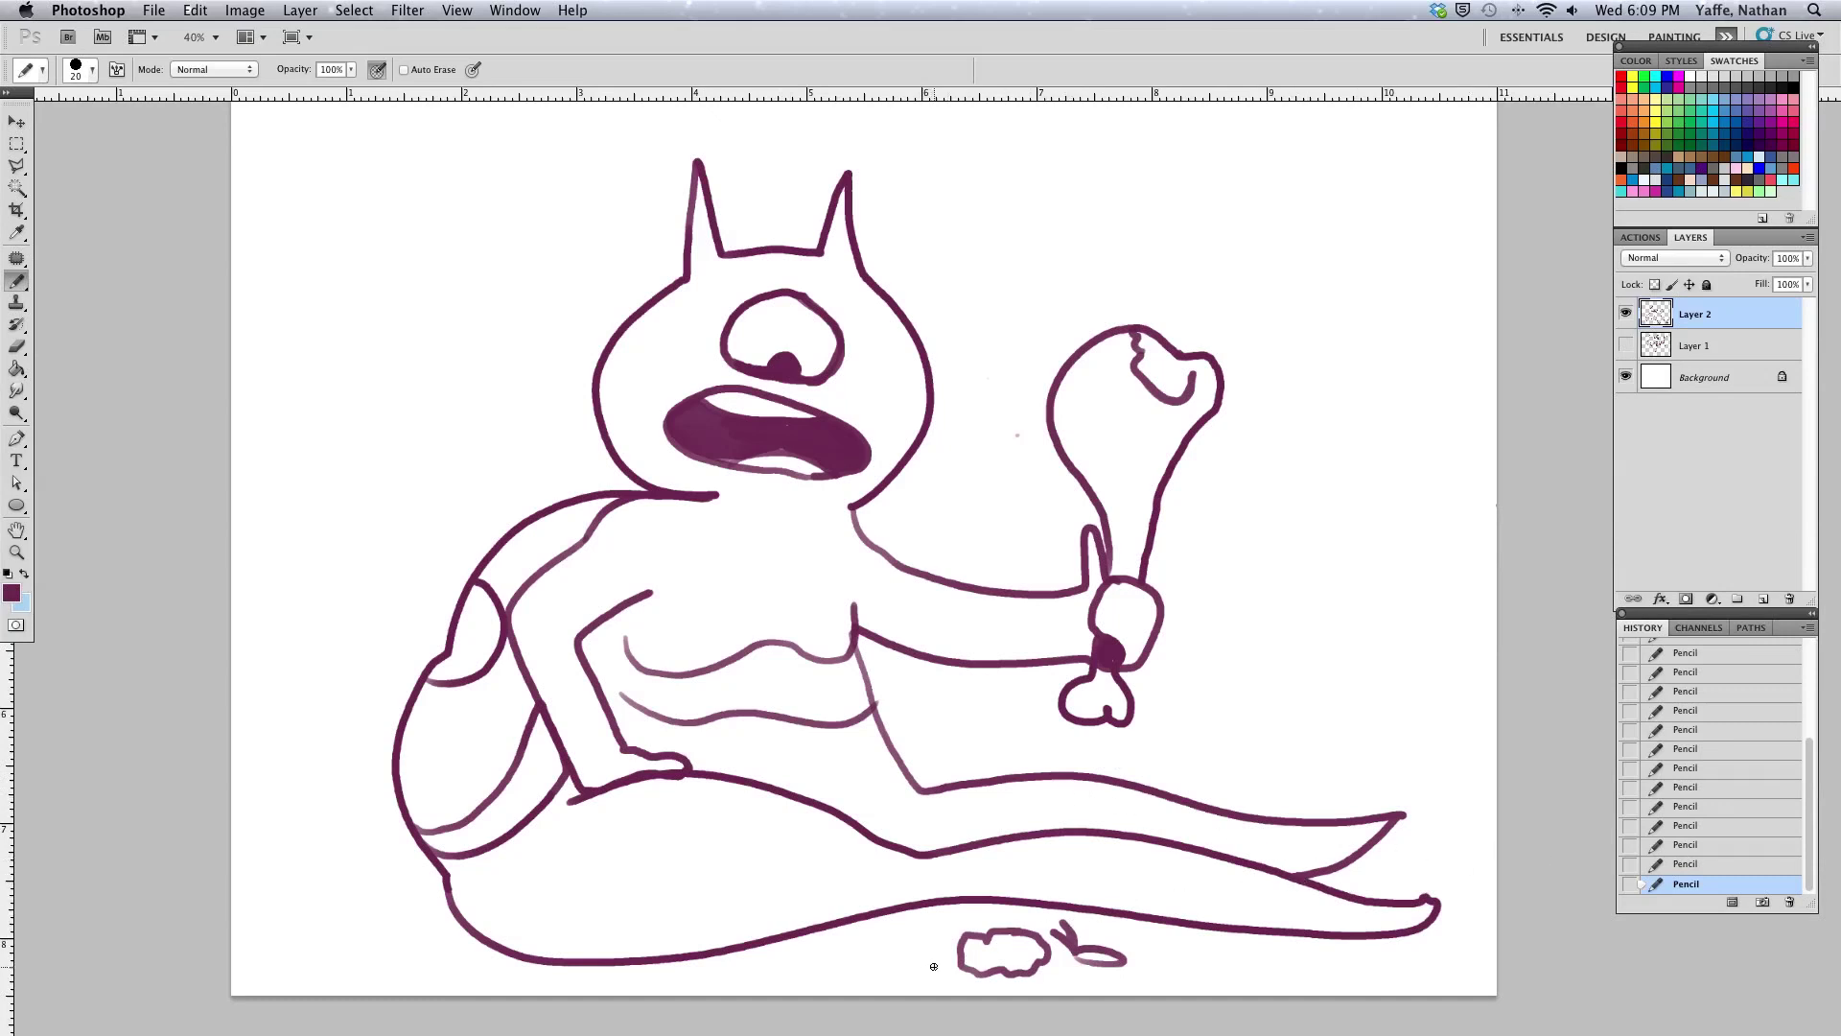
- Add a small crumb beside the dropped chunk and two small circles on the chest
{"action": "left_click_drag", "start_coordinate": [926, 975], "coordinate": [935, 977]}
{"action": "left_click_drag", "start_coordinate": [675, 639], "coordinate": [664, 642]}
{"action": "mouse_move", "coordinate": [843, 711]}
{"action": "left_mouse_down"}
{"action": "mouse_move", "coordinate": [831, 698]}
{"action": "mouse_move", "coordinate": [844, 707]}
{"action": "left_mouse_up"}
- Switch to QuickTime Player with Cmd+Tab to stop recording
{"action": "key", "text": "super+Tab"}
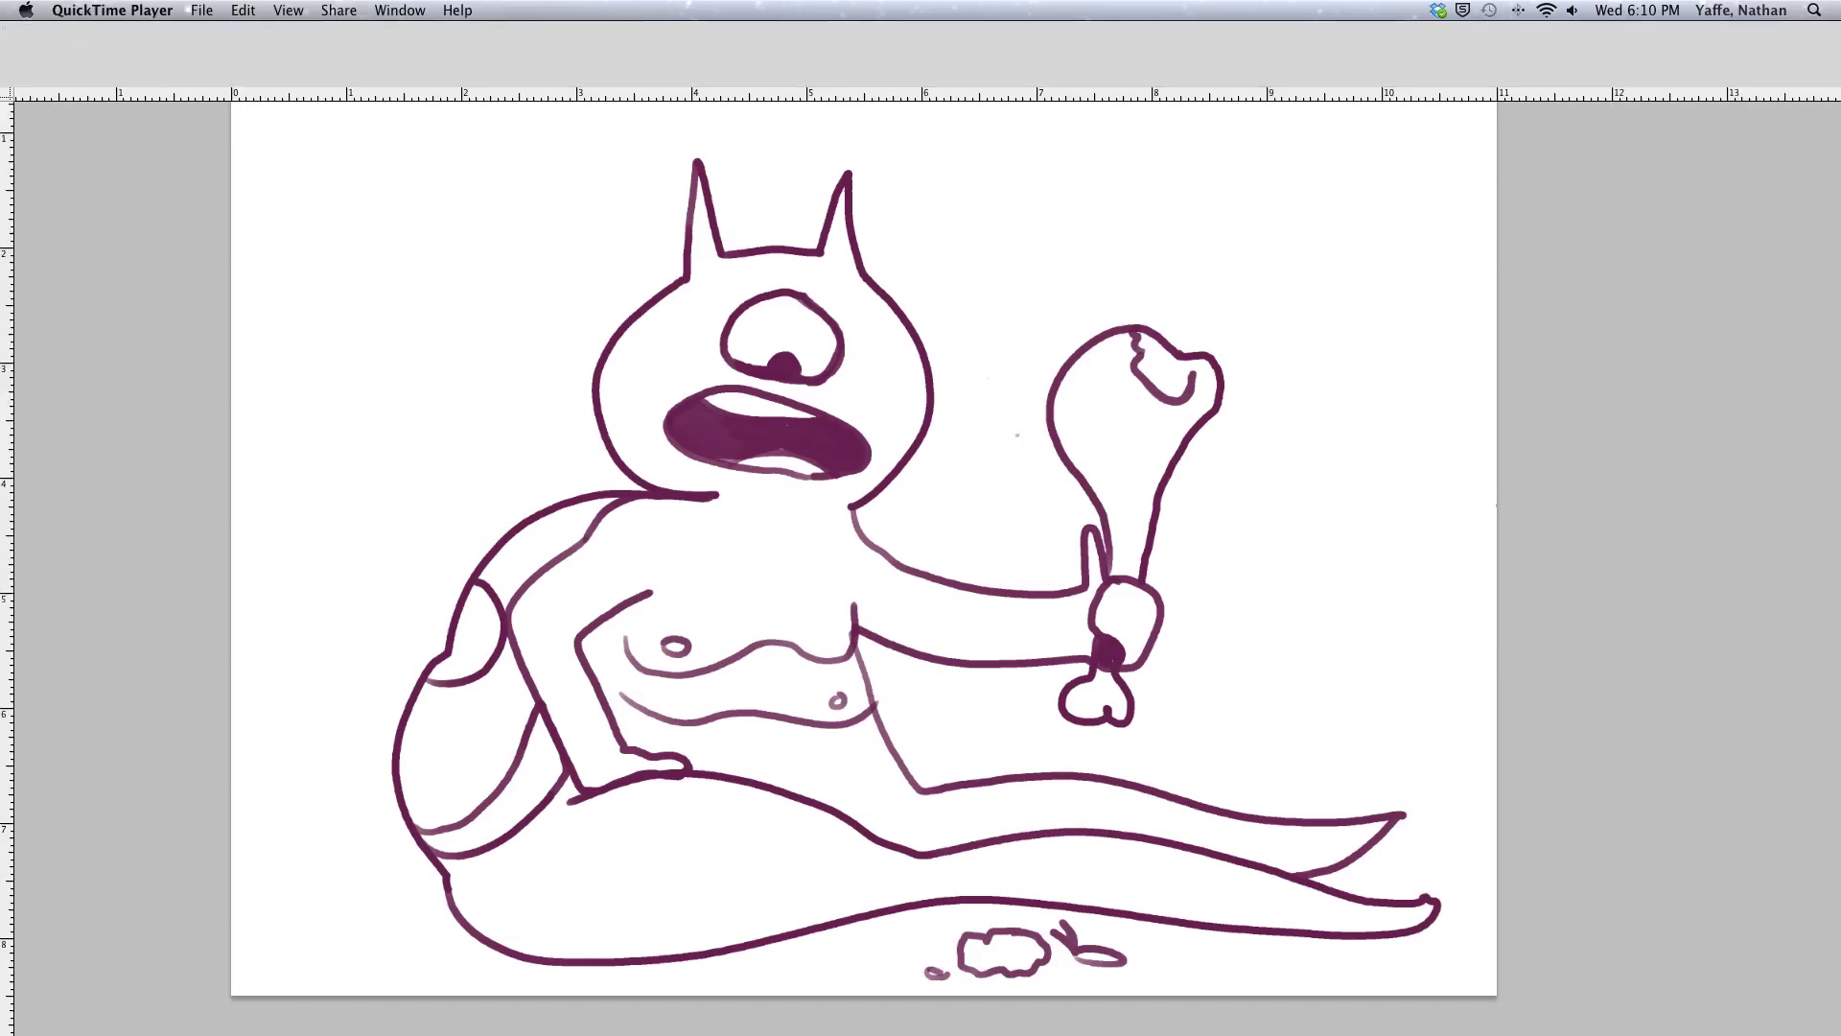